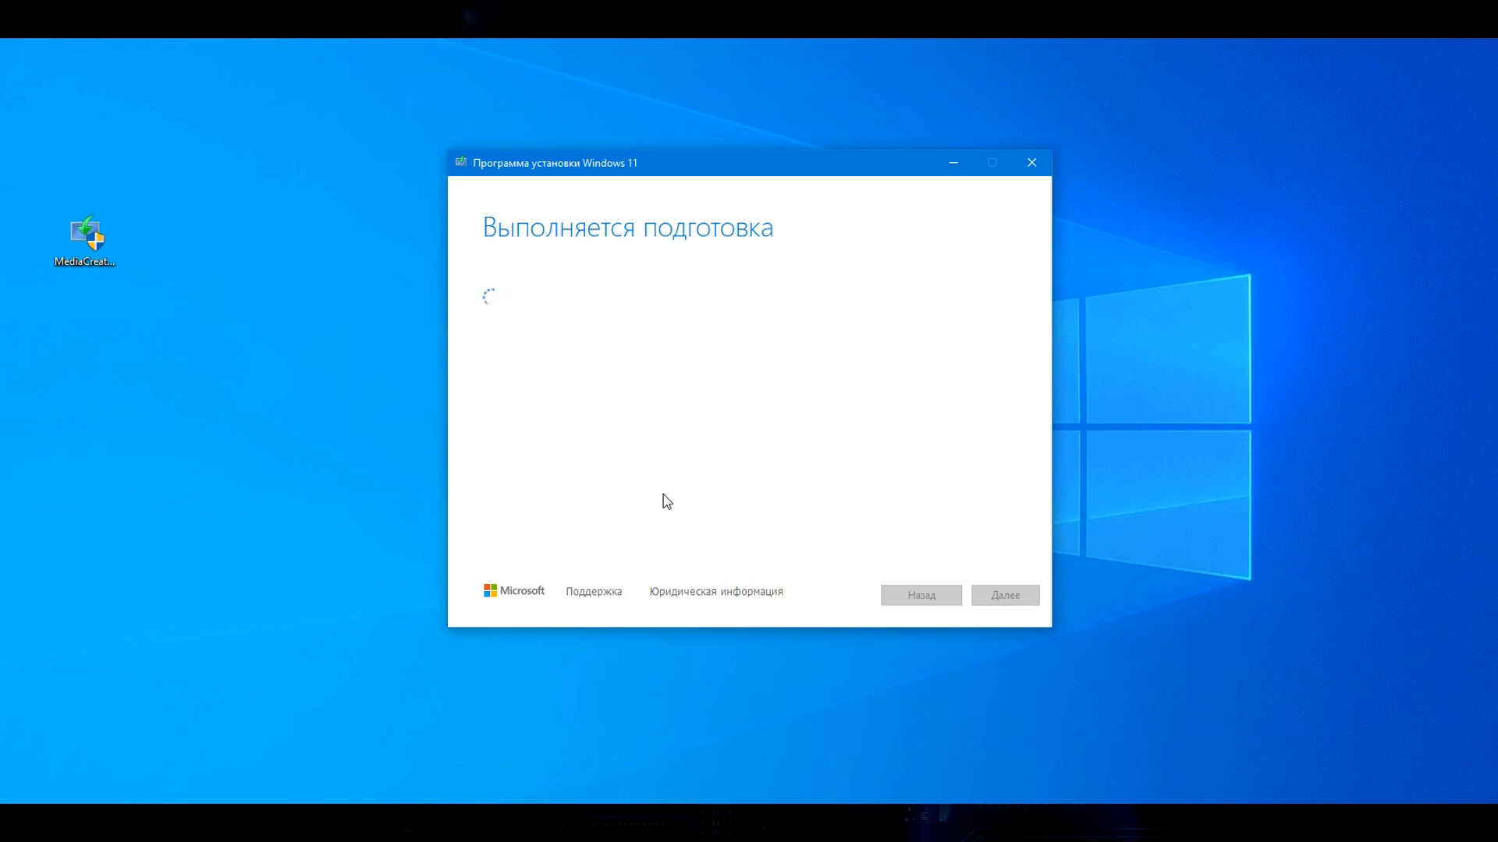
Create Windows 11 installation media on the USB flash drive F: and open the resulting ESD-USB (F:) drive
click(1021, 602)
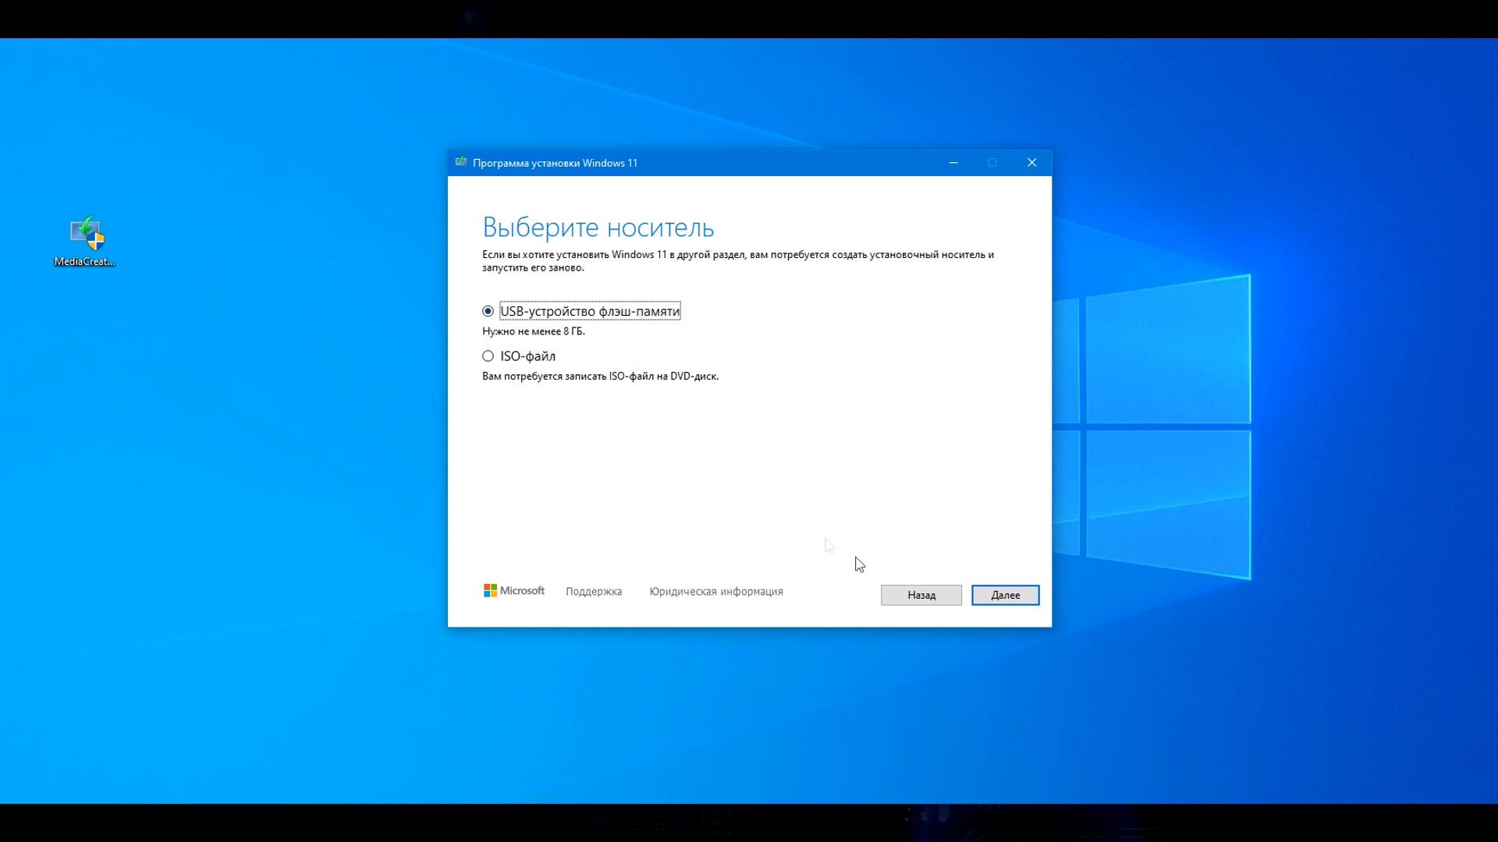
click(1006, 596)
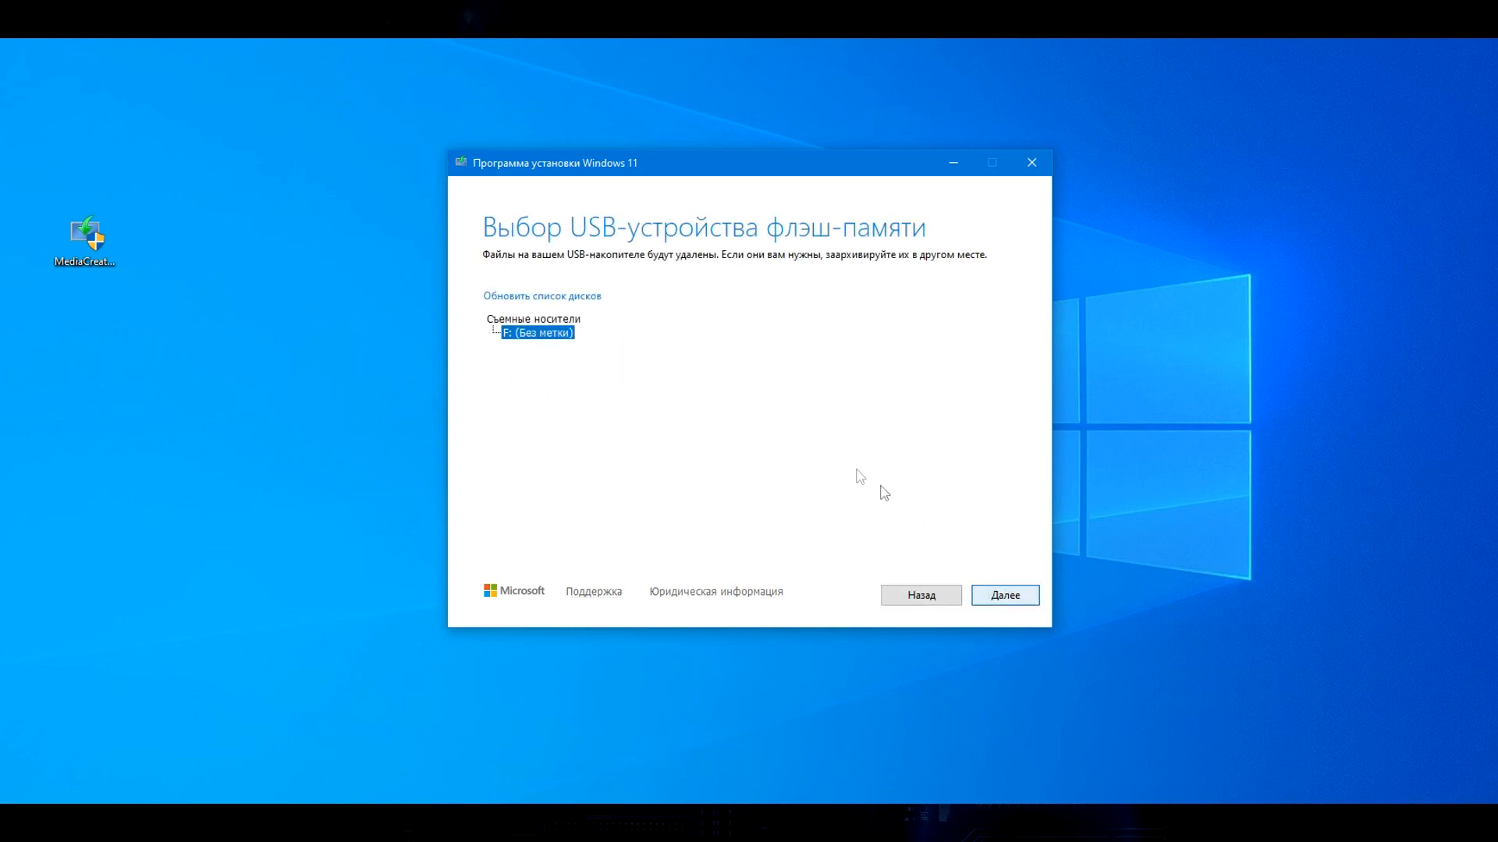
click(1001, 597)
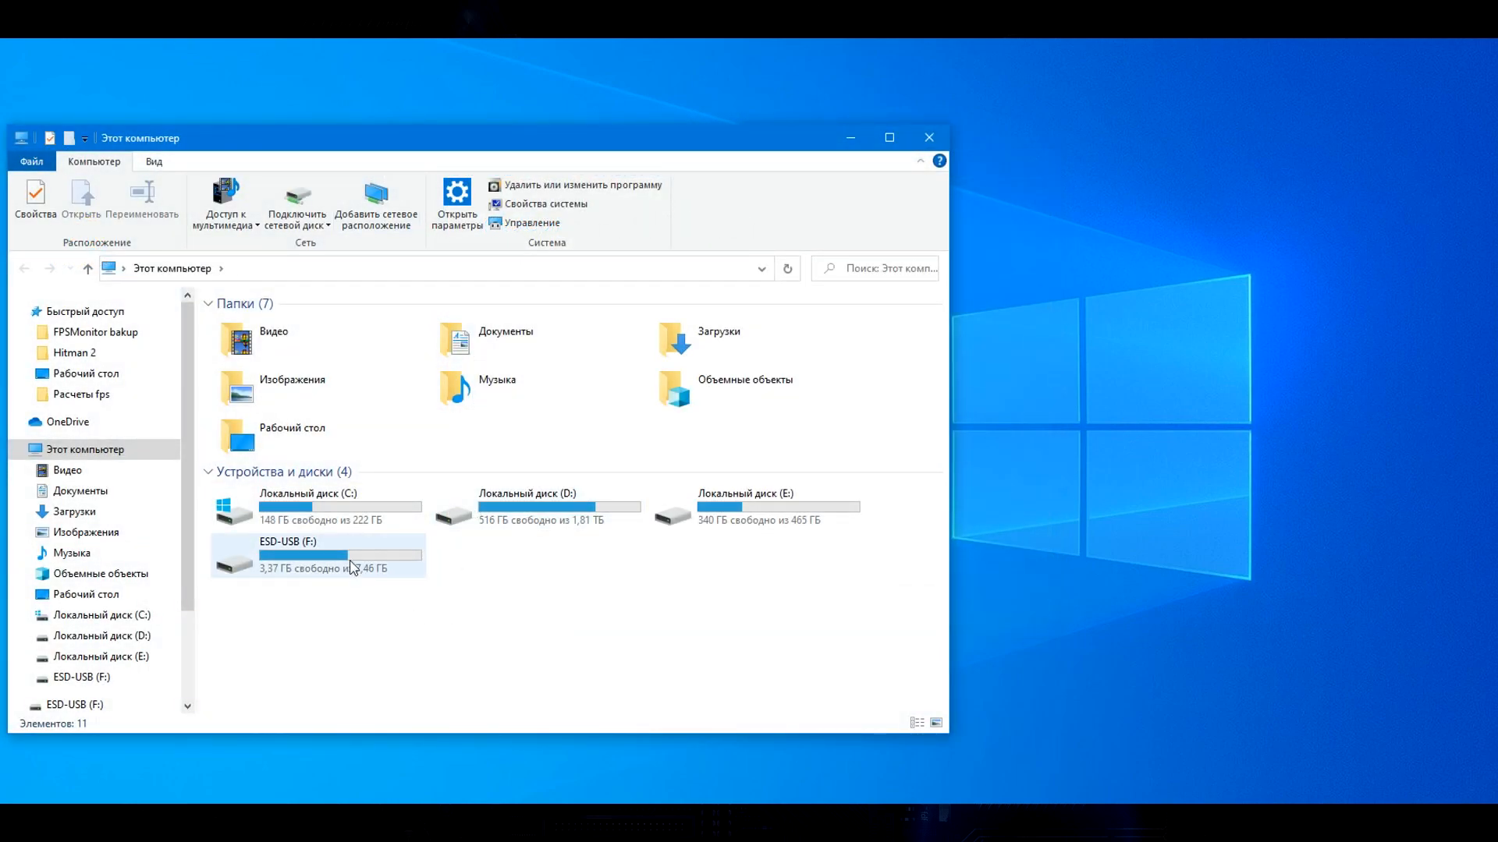
double_click(350, 568)
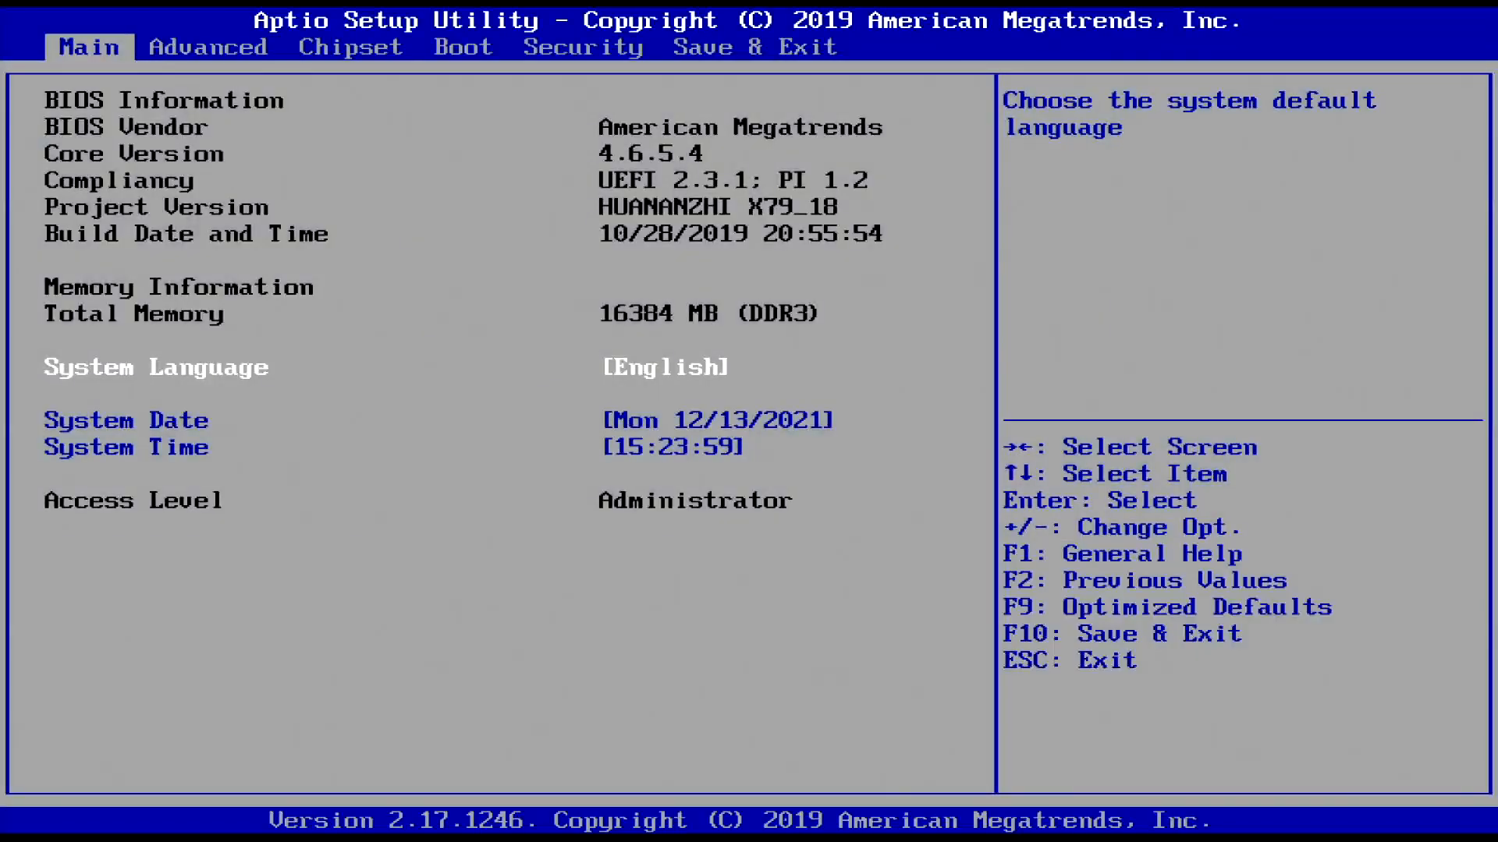
Set Boot Option #1 to UEFI: SanDisk Cruzer Slice 8.02 in the BIOS, then save the configuration and exit
key(Right)
key(Right)
key(Right)
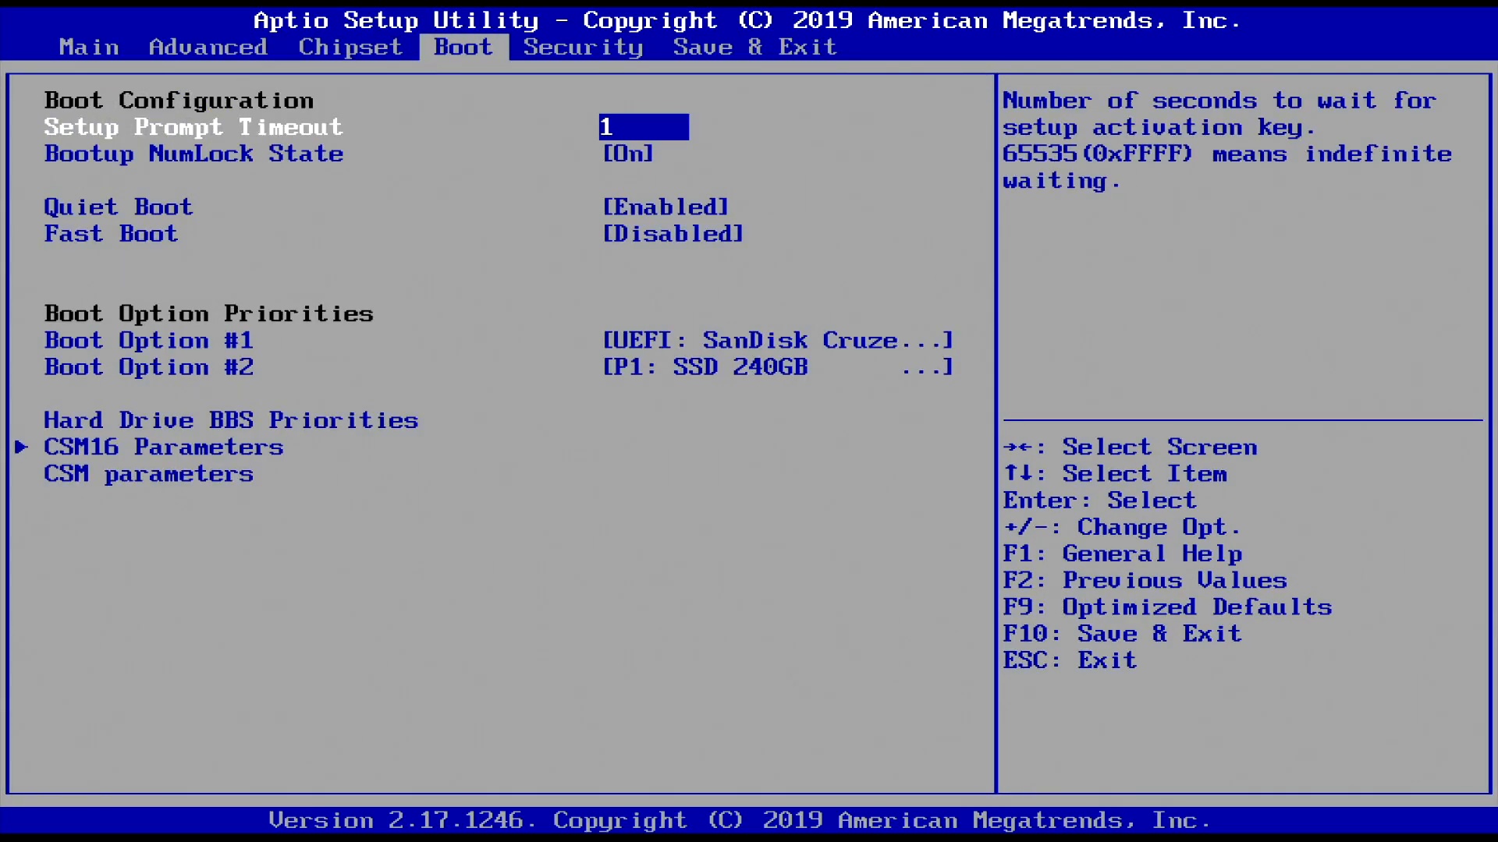
key(Down)
key(Down)
key(Down)
key(Down)
key(Return)
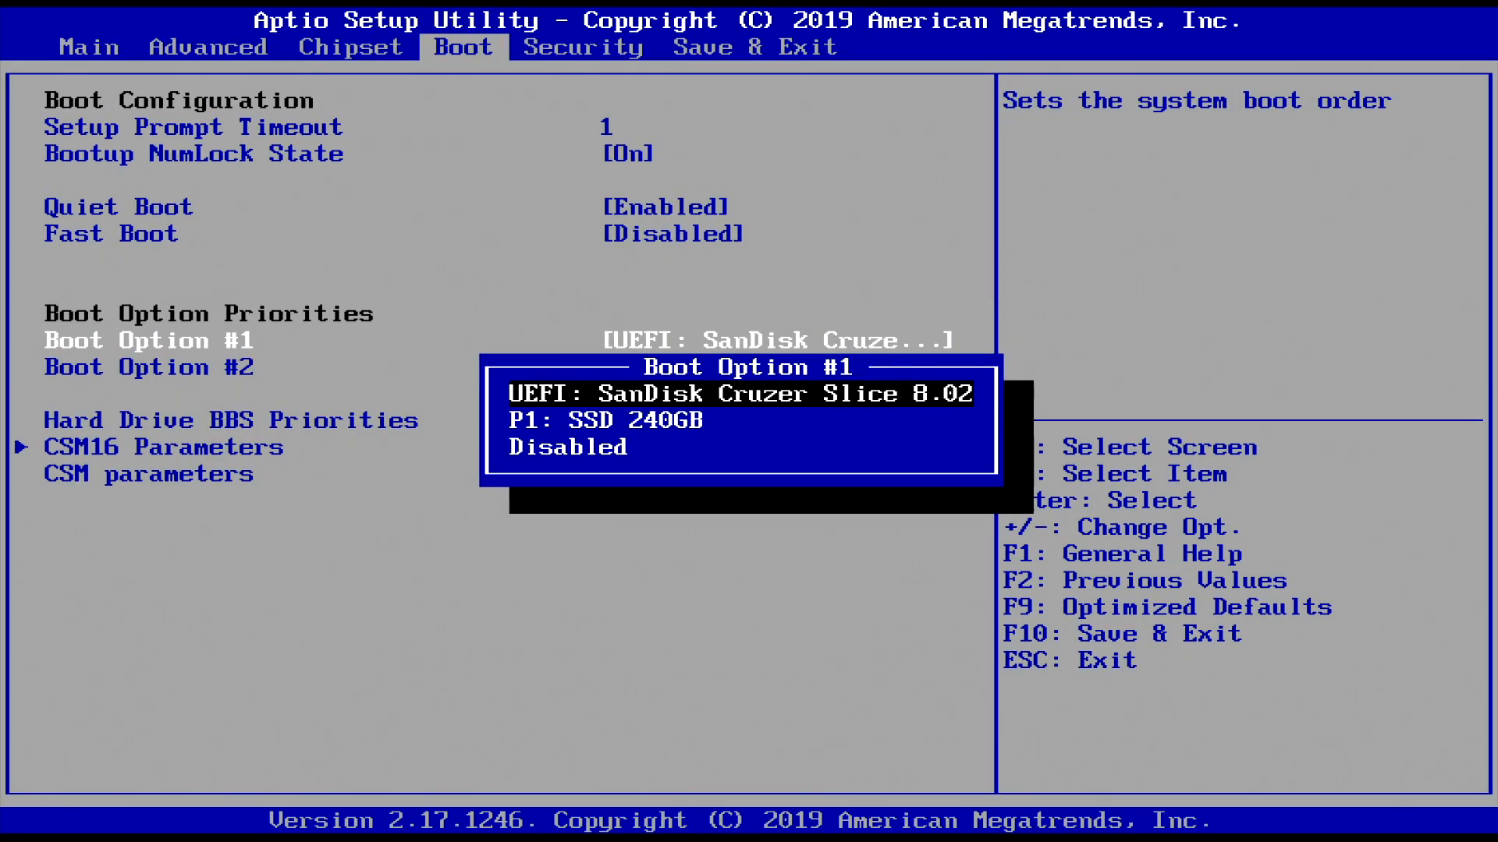
key(Down)
key(Up)
key(Return)
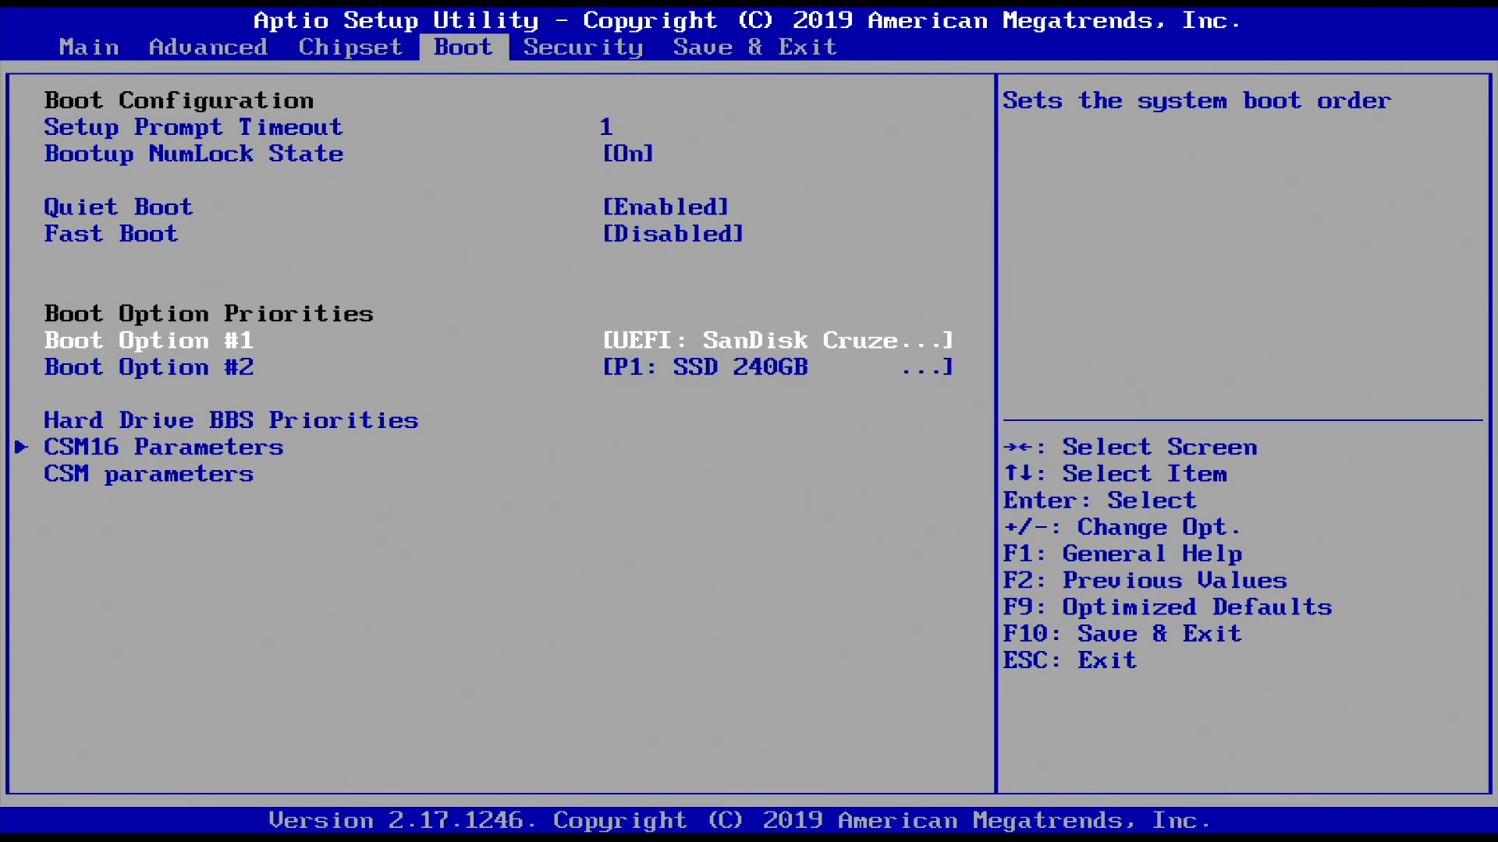
key(F10)
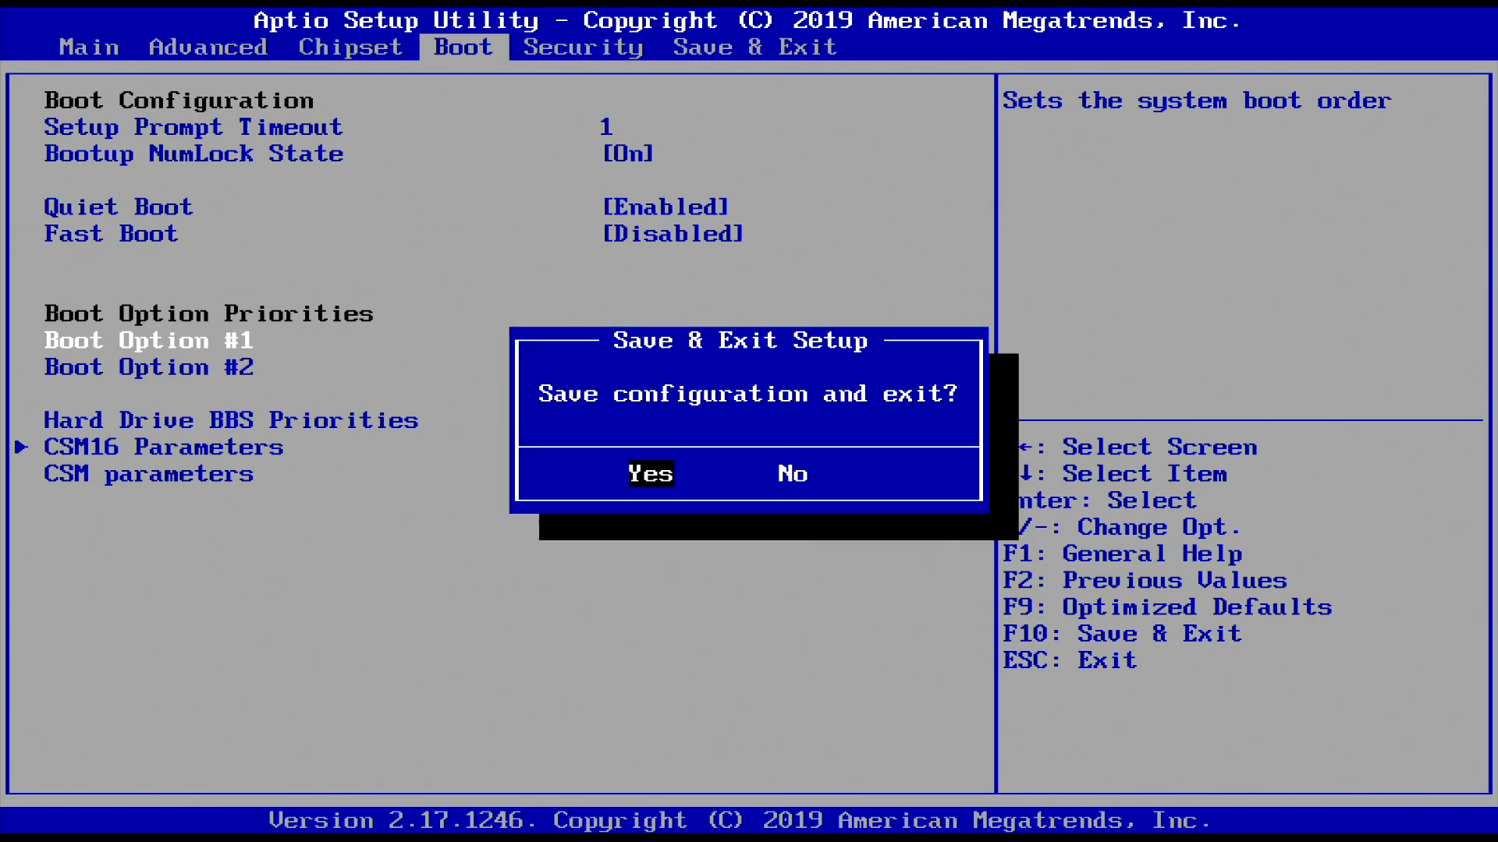
key(Return)
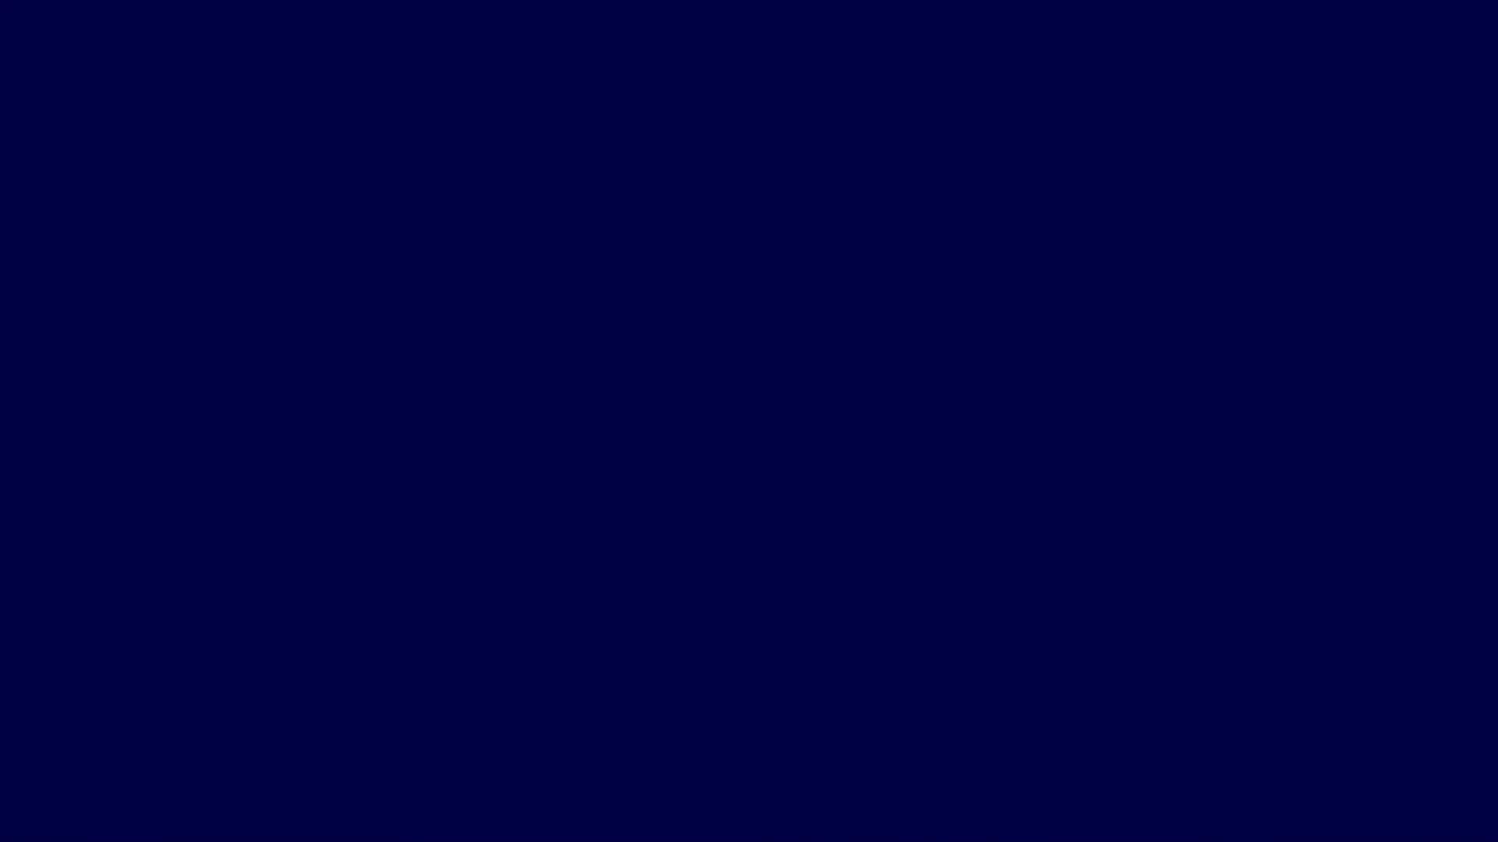
Set the time and currency format to Русский (Россия) and start the Windows installation
scroll(858, 484, down, 1)
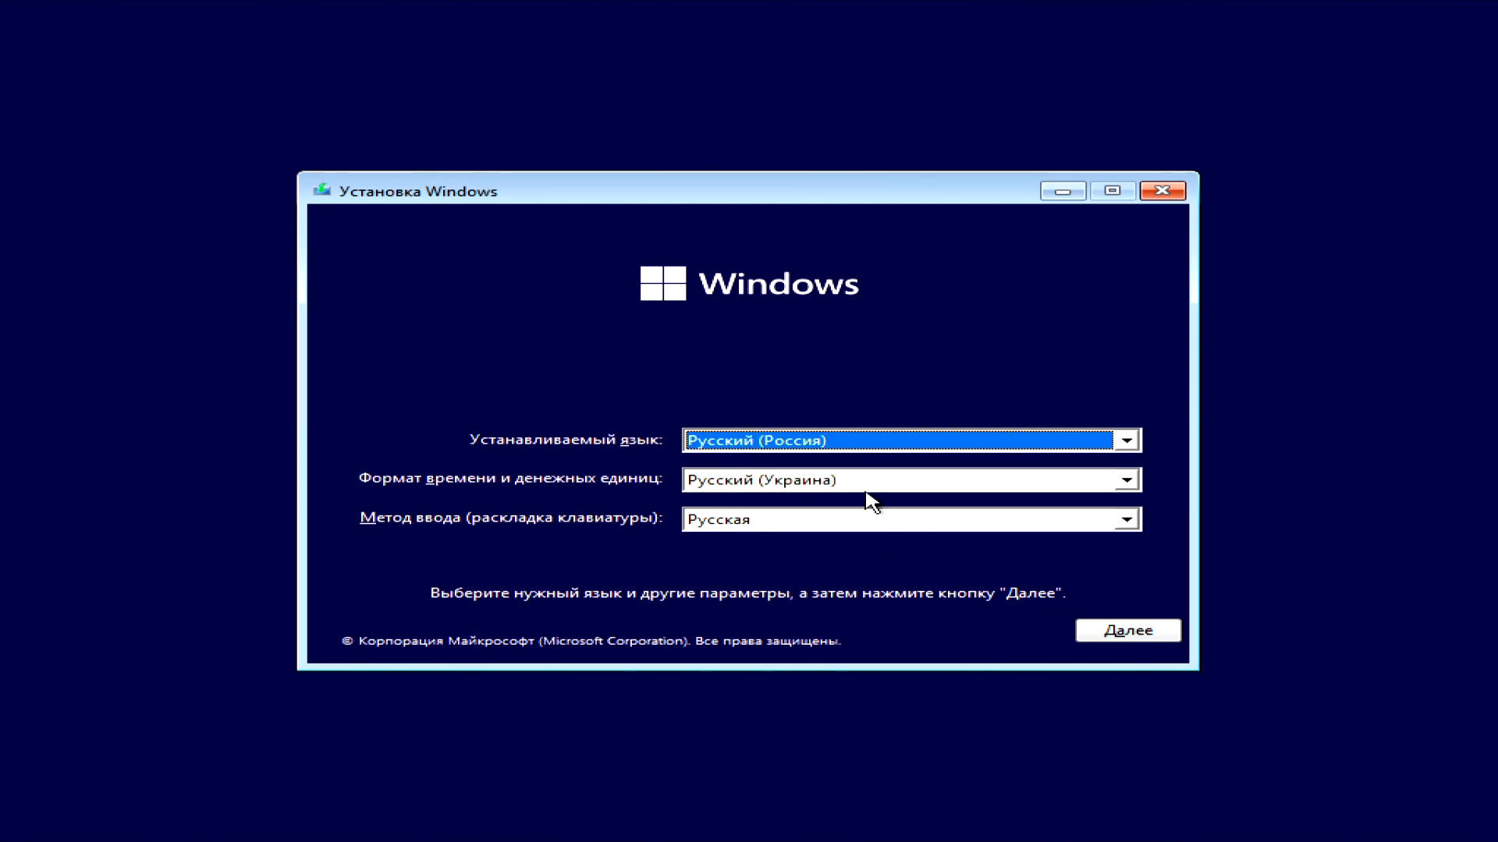
scroll(870, 490, up, 1)
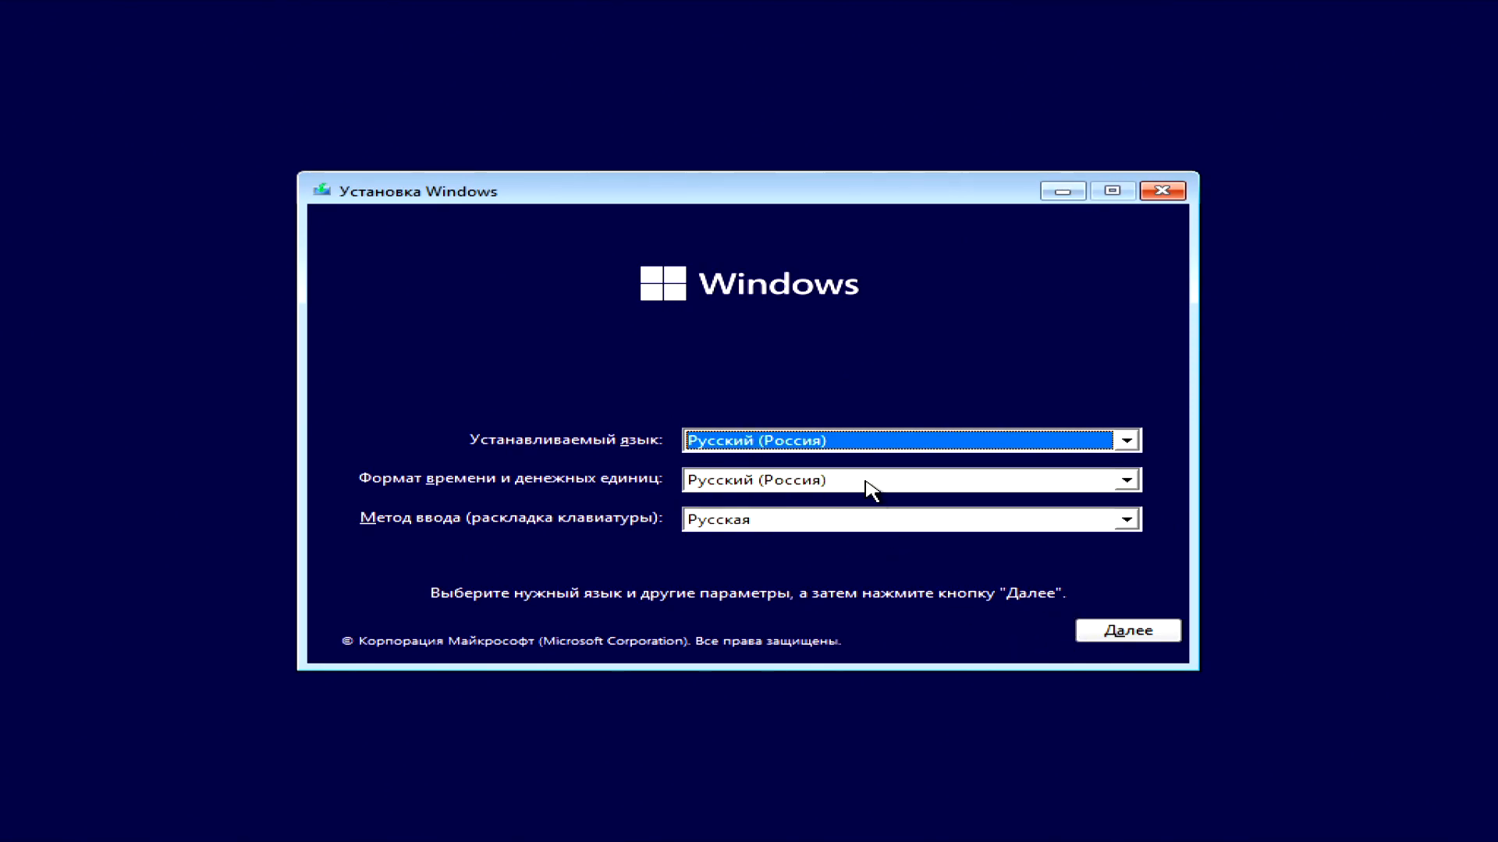
click(1120, 629)
click(747, 438)
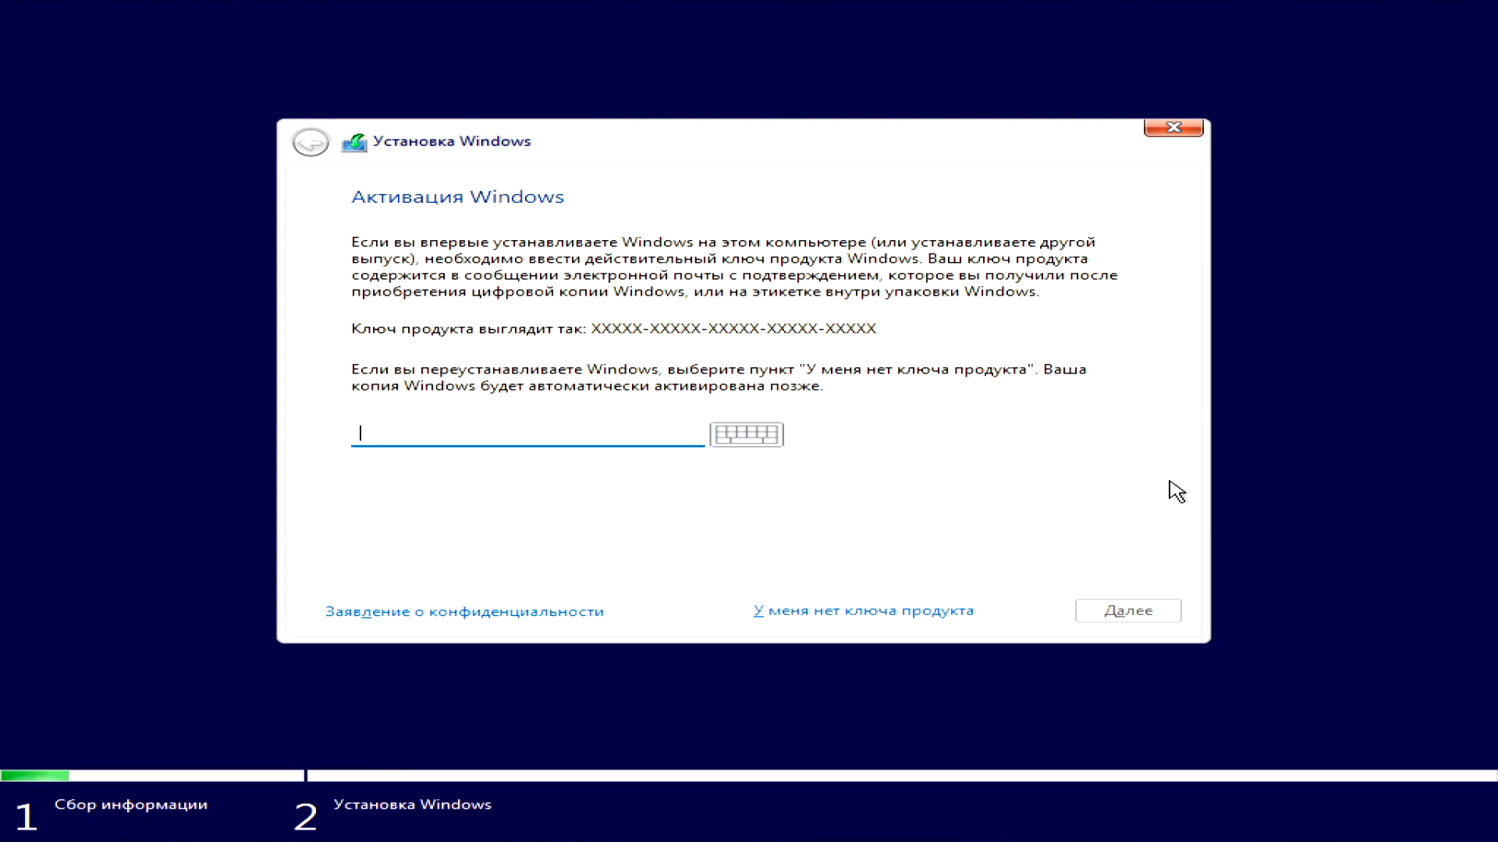
Skip the product key and choose Windows 11 Pro as the operating system to install
click(989, 609)
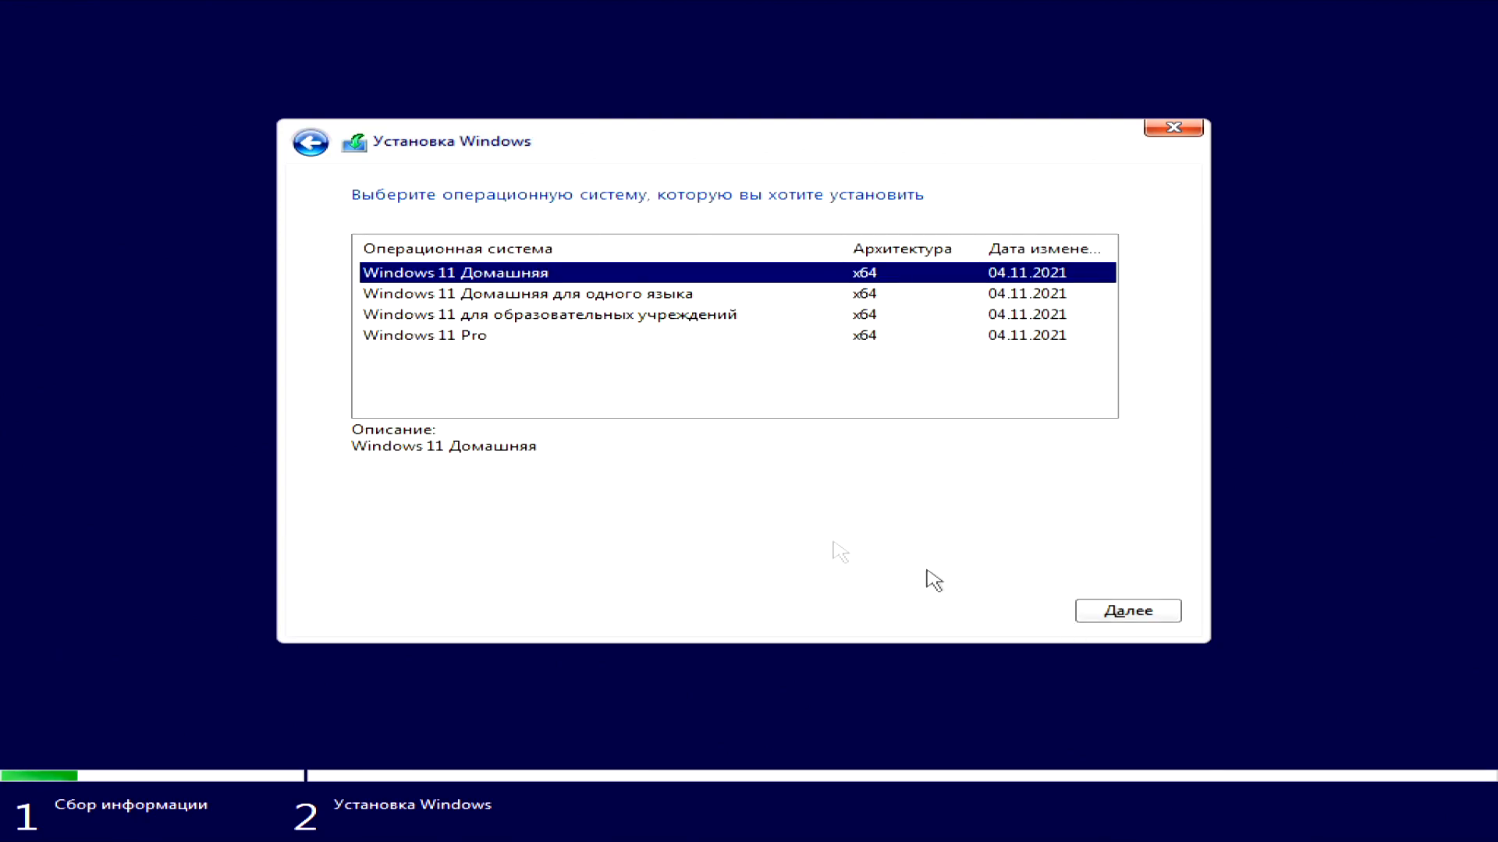
click(439, 337)
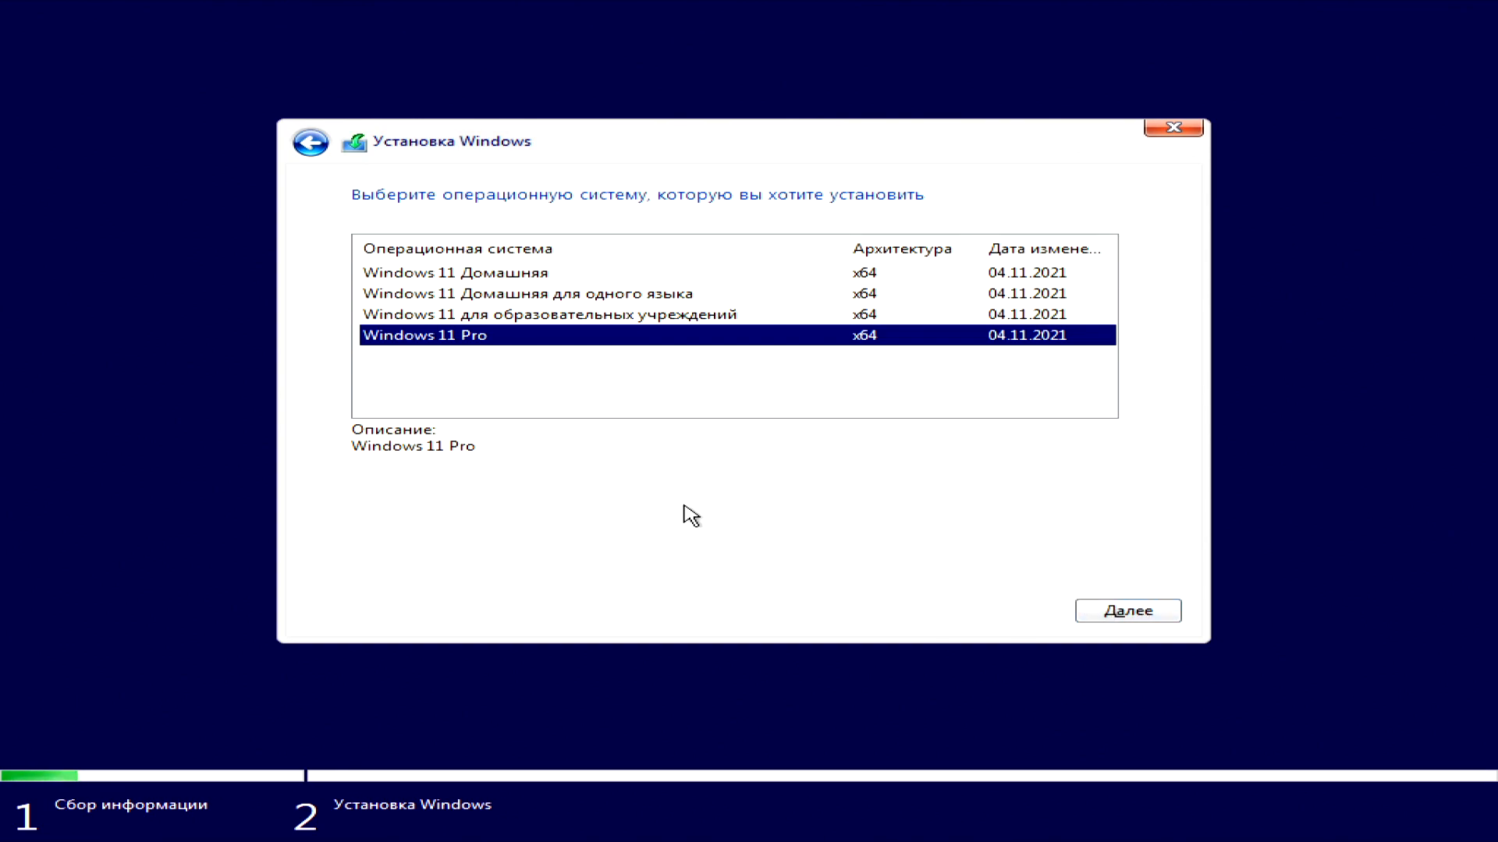
click(1120, 610)
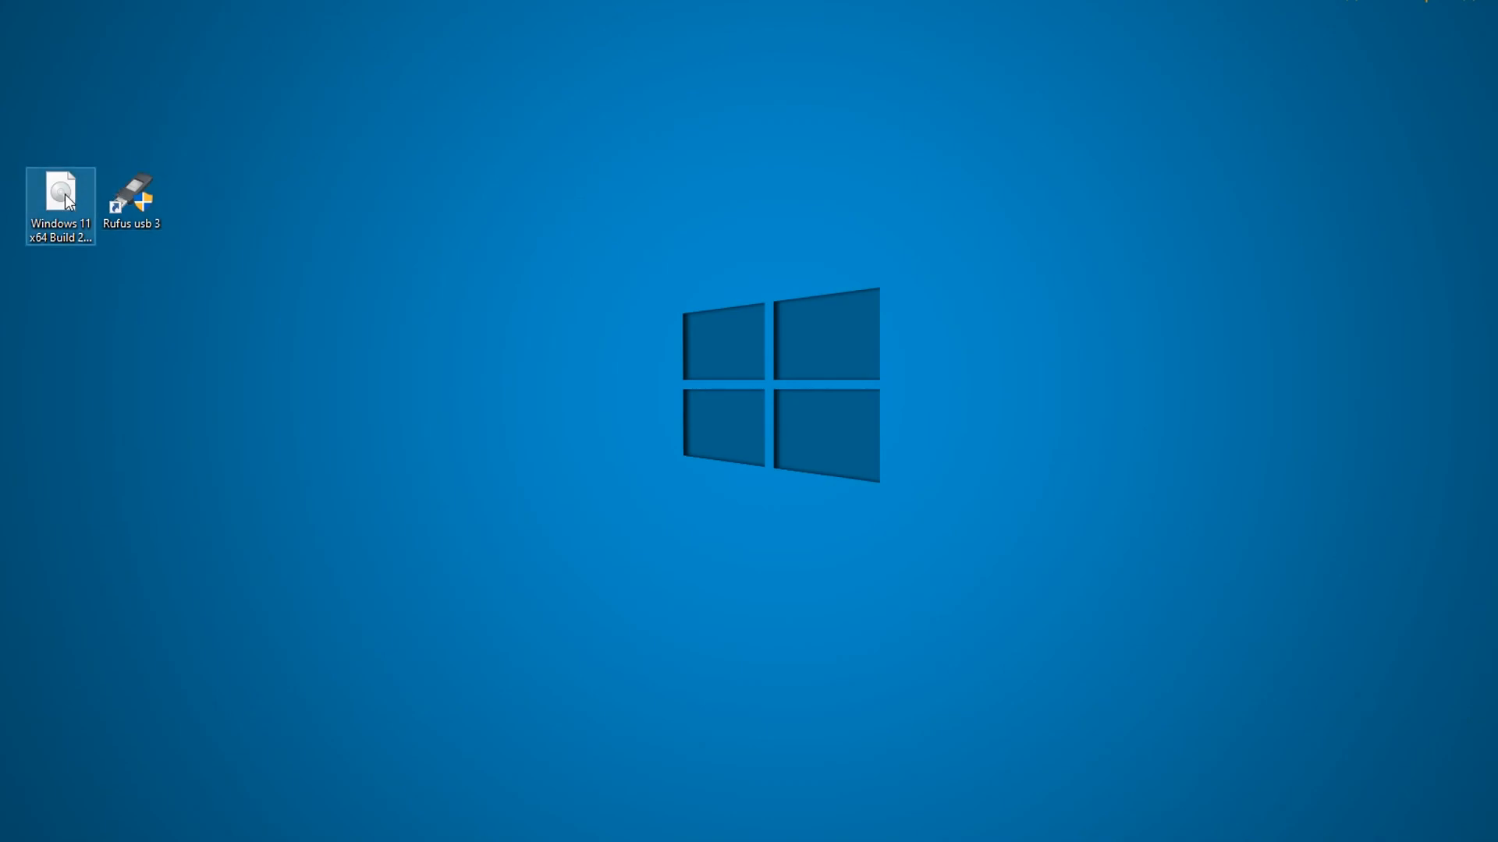
Launch Rufus from the desktop and choose ESD-USB (G:) as the target device
click(45, 220)
double_click(131, 197)
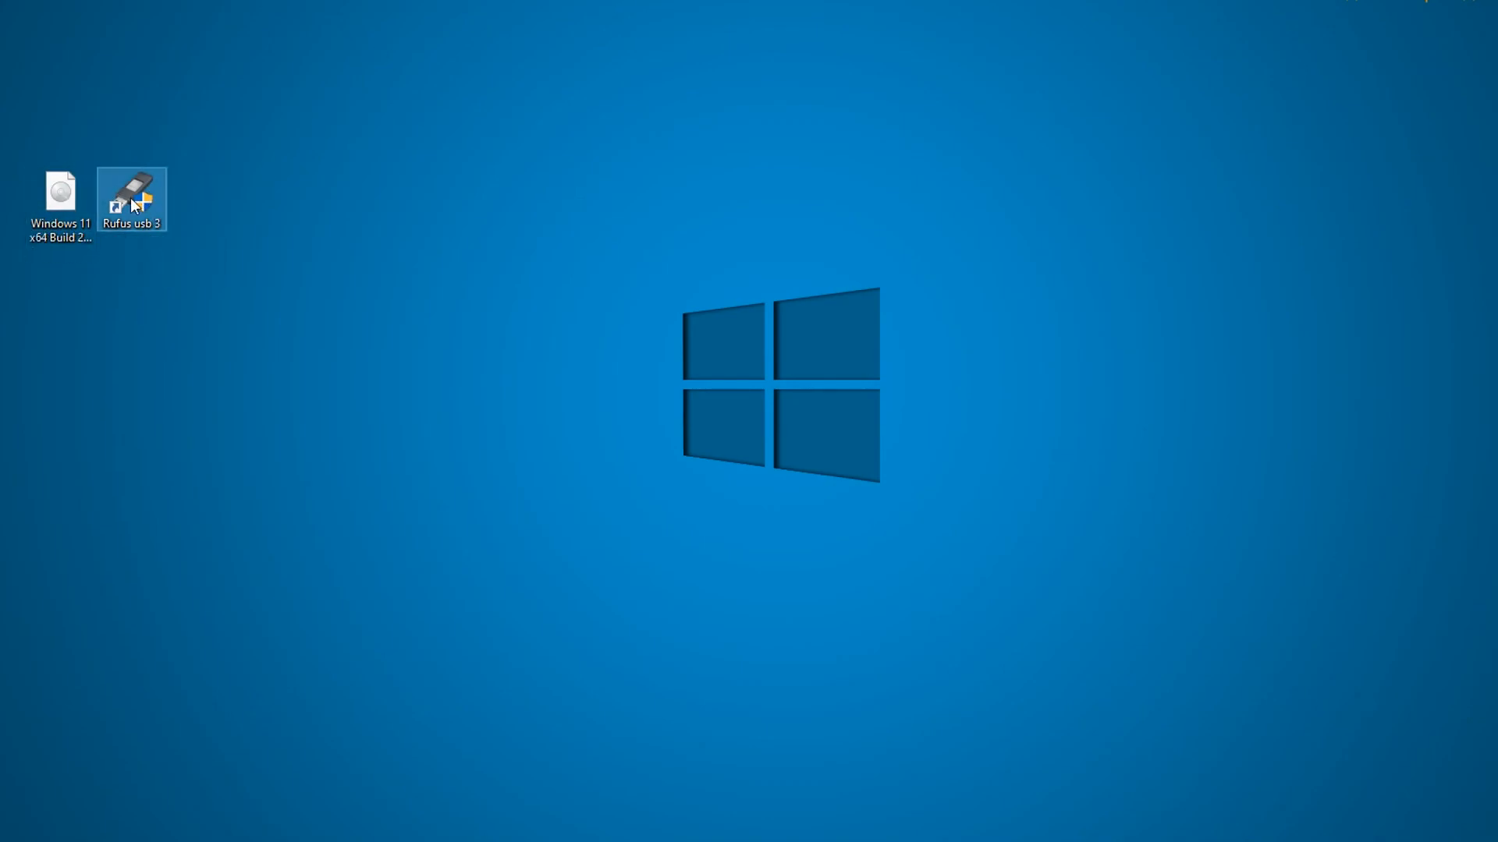
click(710, 511)
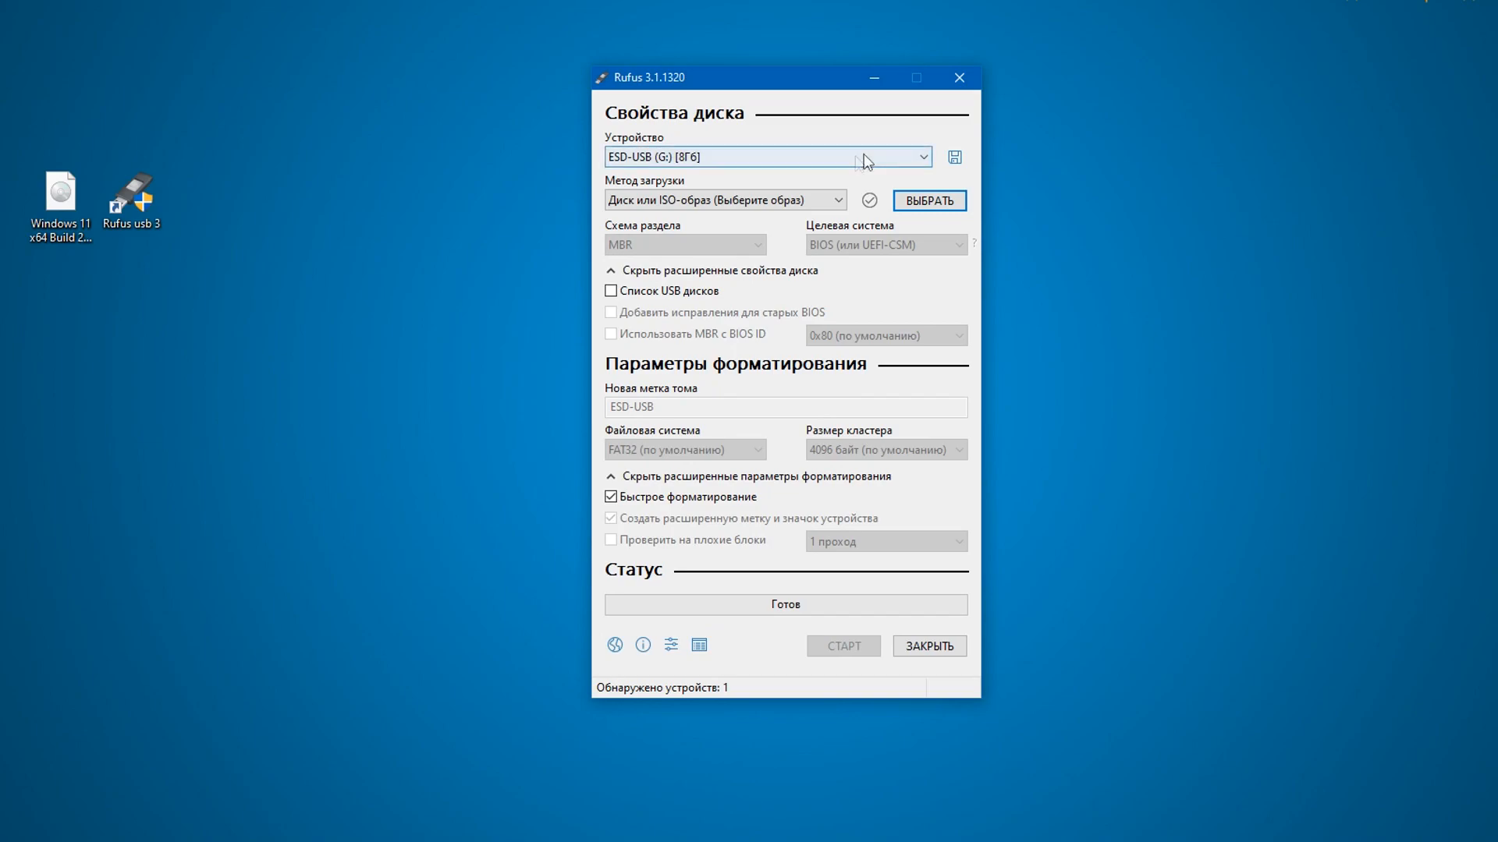
click(863, 154)
click(667, 175)
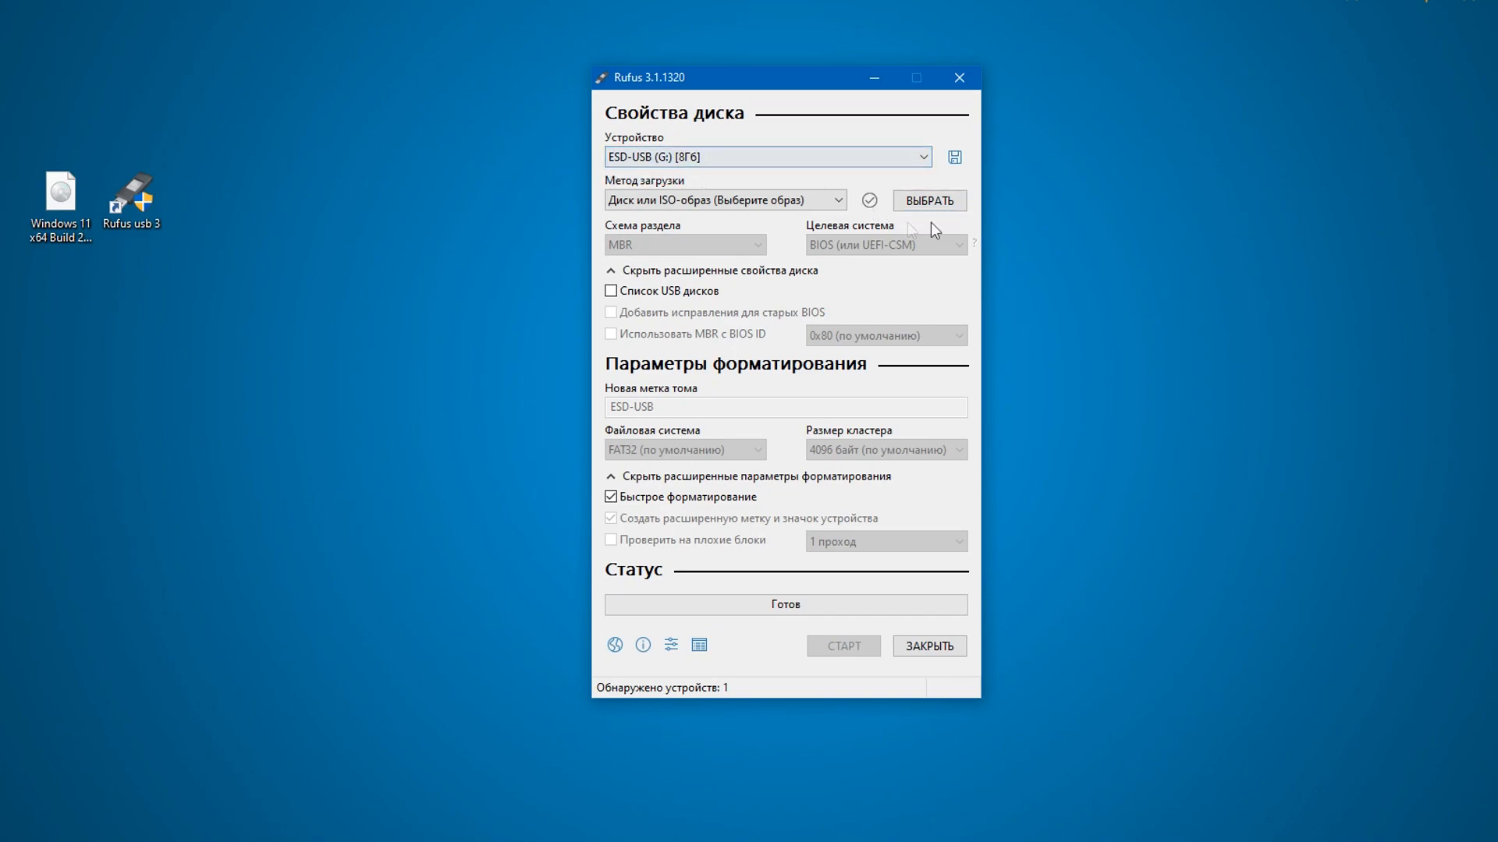
Load Windows 11 x64 Build 22000 RU.iso from the desktop as the boot image
click(930, 200)
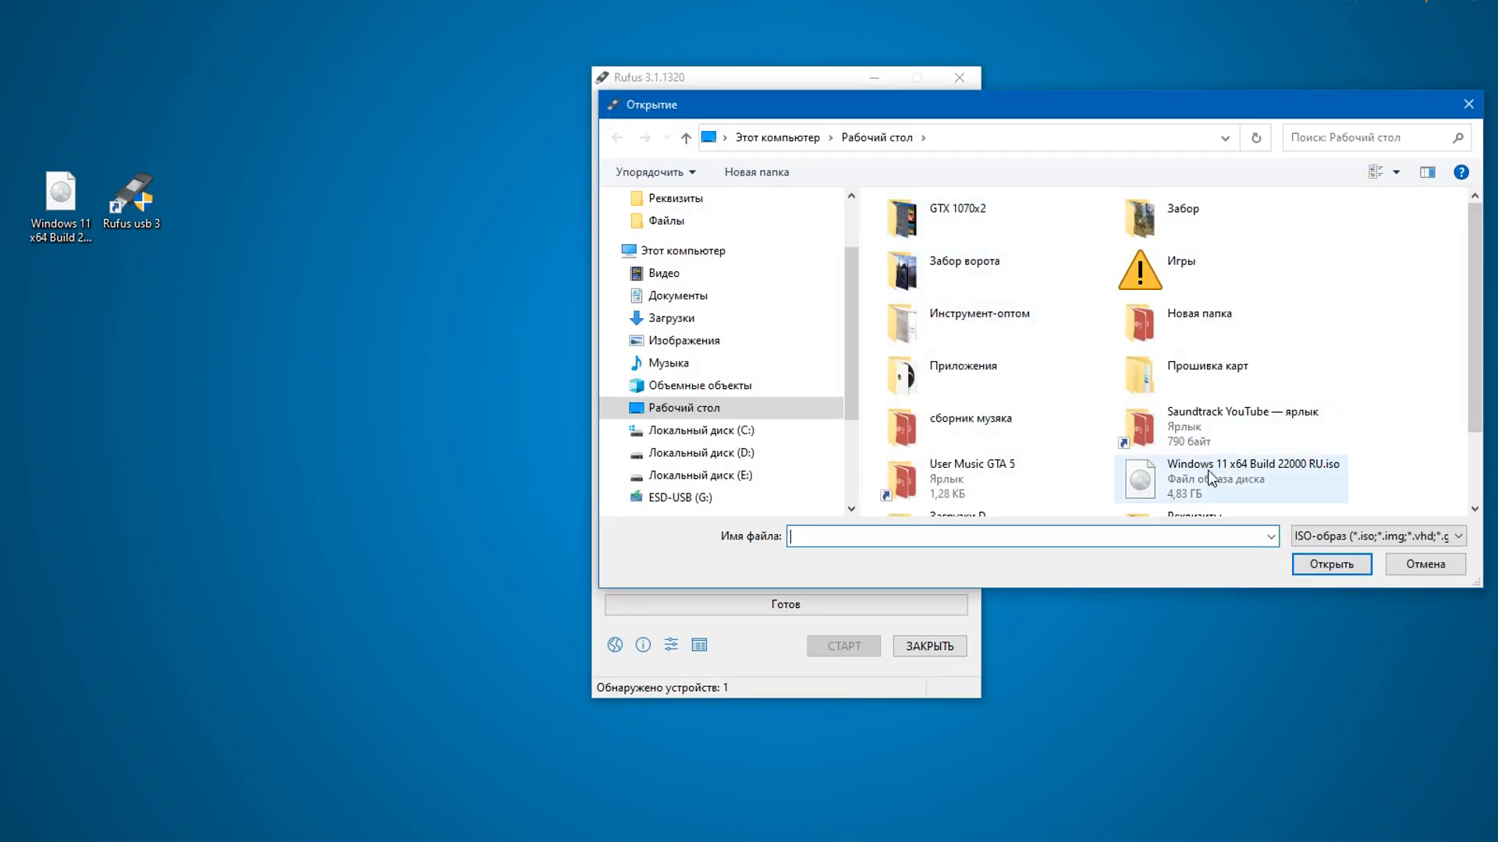
click(1209, 475)
click(1344, 573)
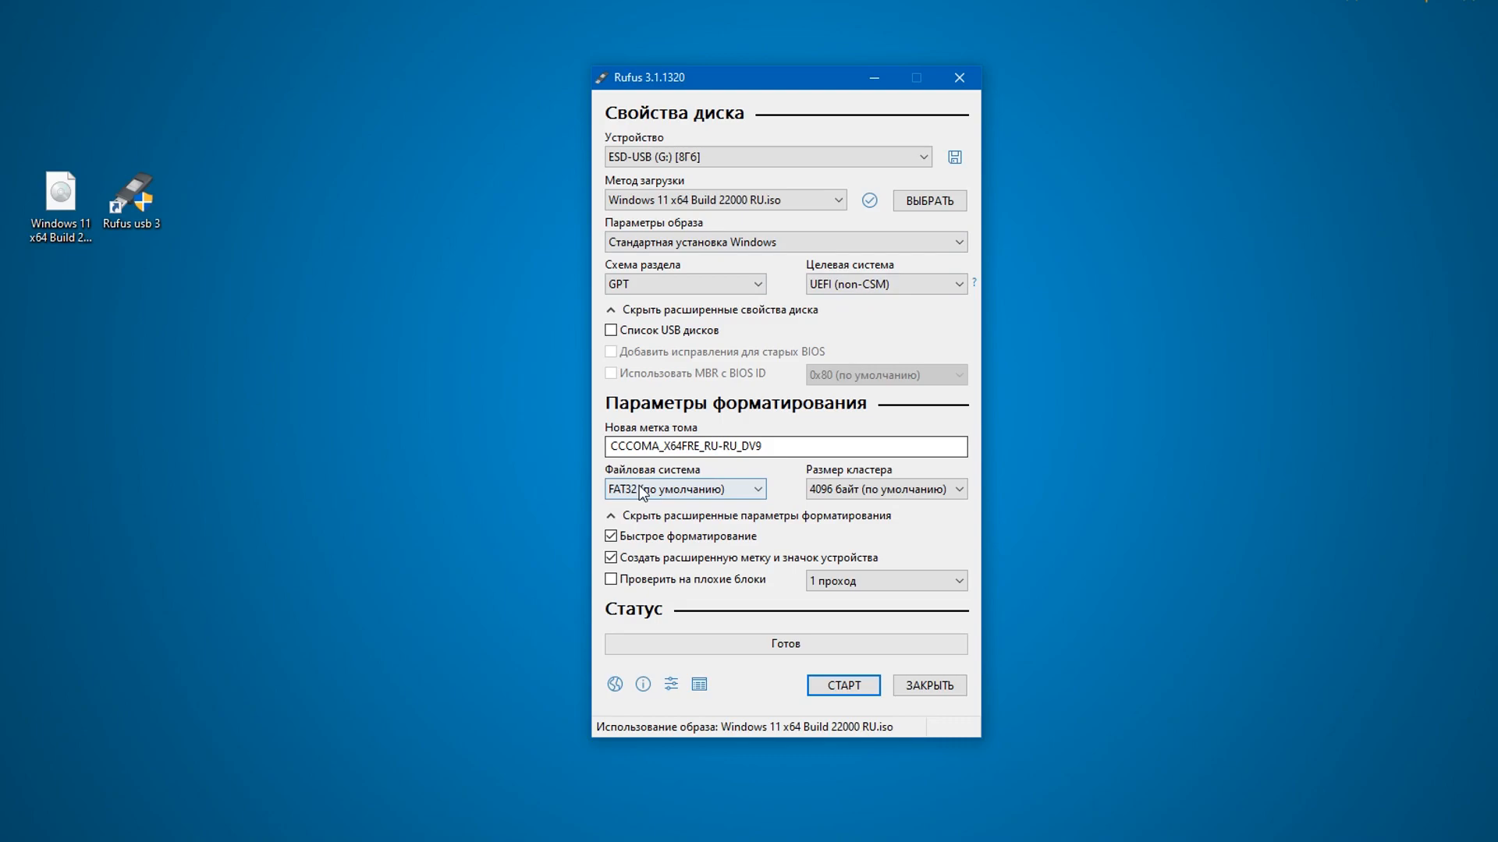
Write the image to the USB drive, agreeing to erase its data, and open the finished CCCOMA_X64F (G:) drive
click(849, 686)
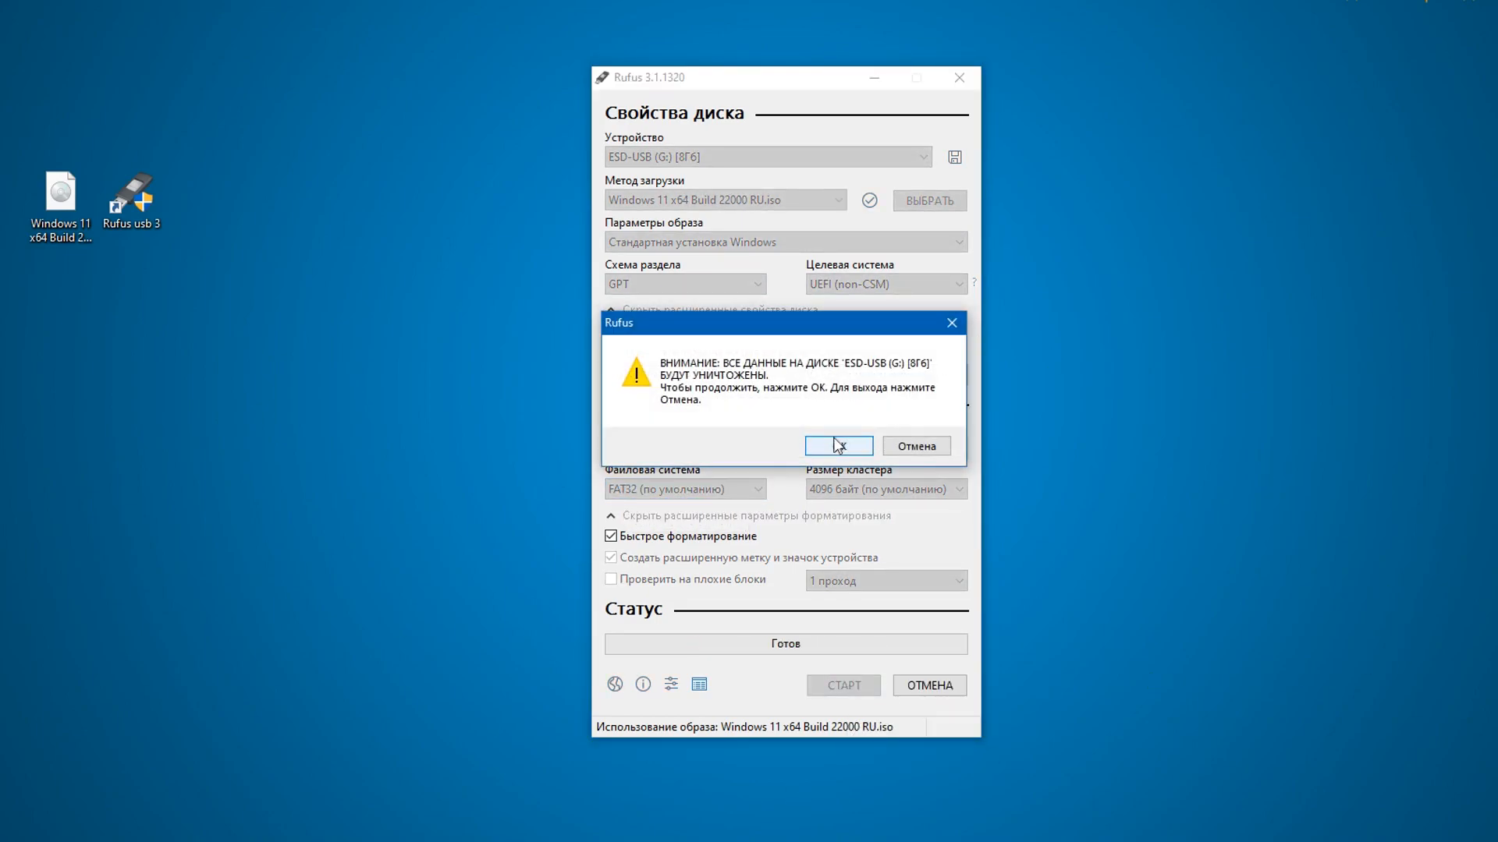
click(841, 442)
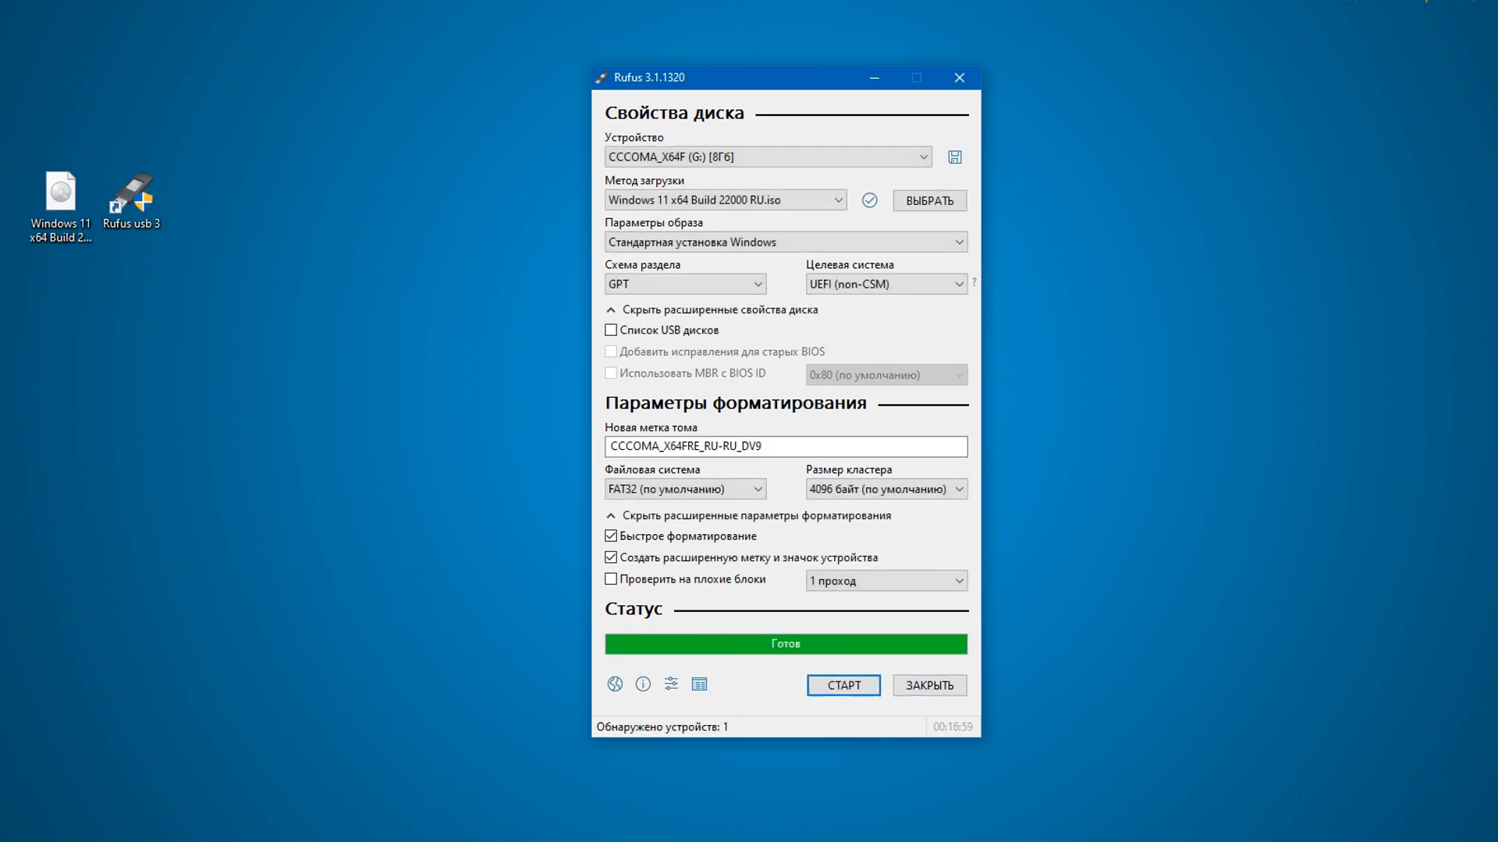
click(929, 685)
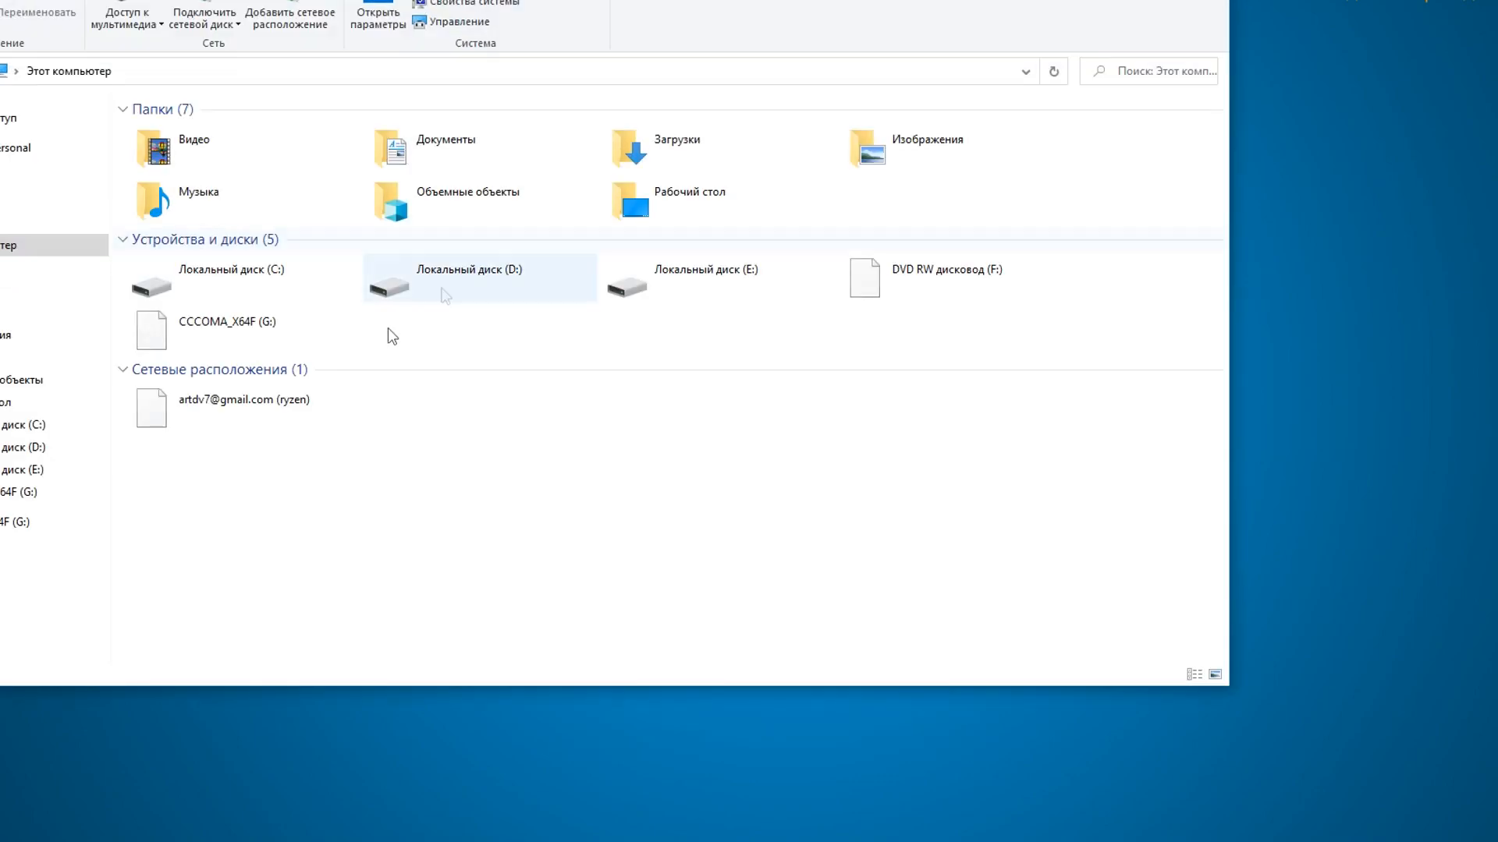
double_click(199, 350)
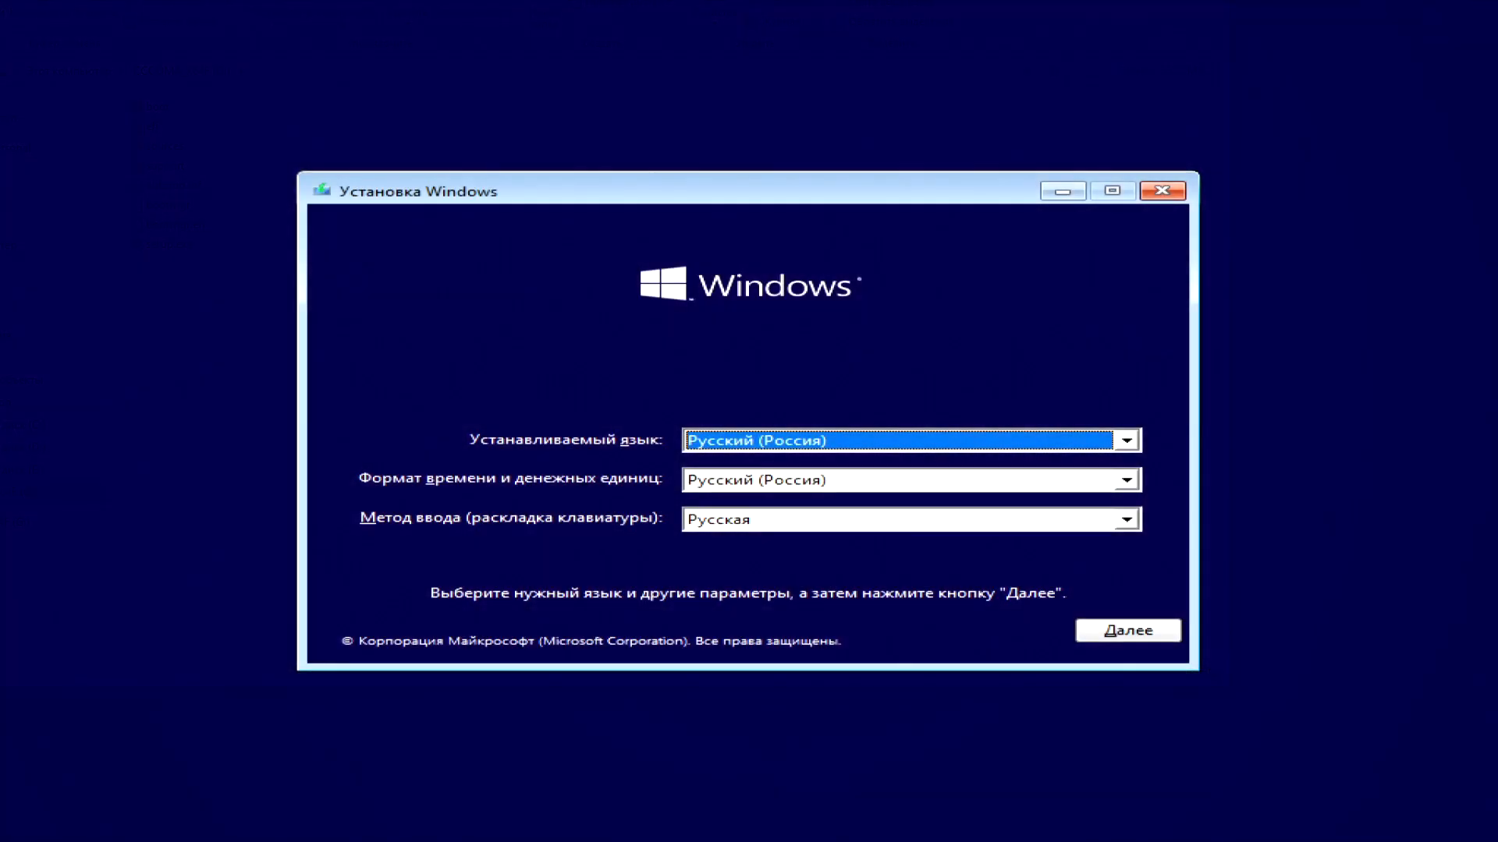
Start Windows Setup with the Russian language settings, skip the product key and choose the Windows 11 Pro edition
click(1126, 634)
click(759, 428)
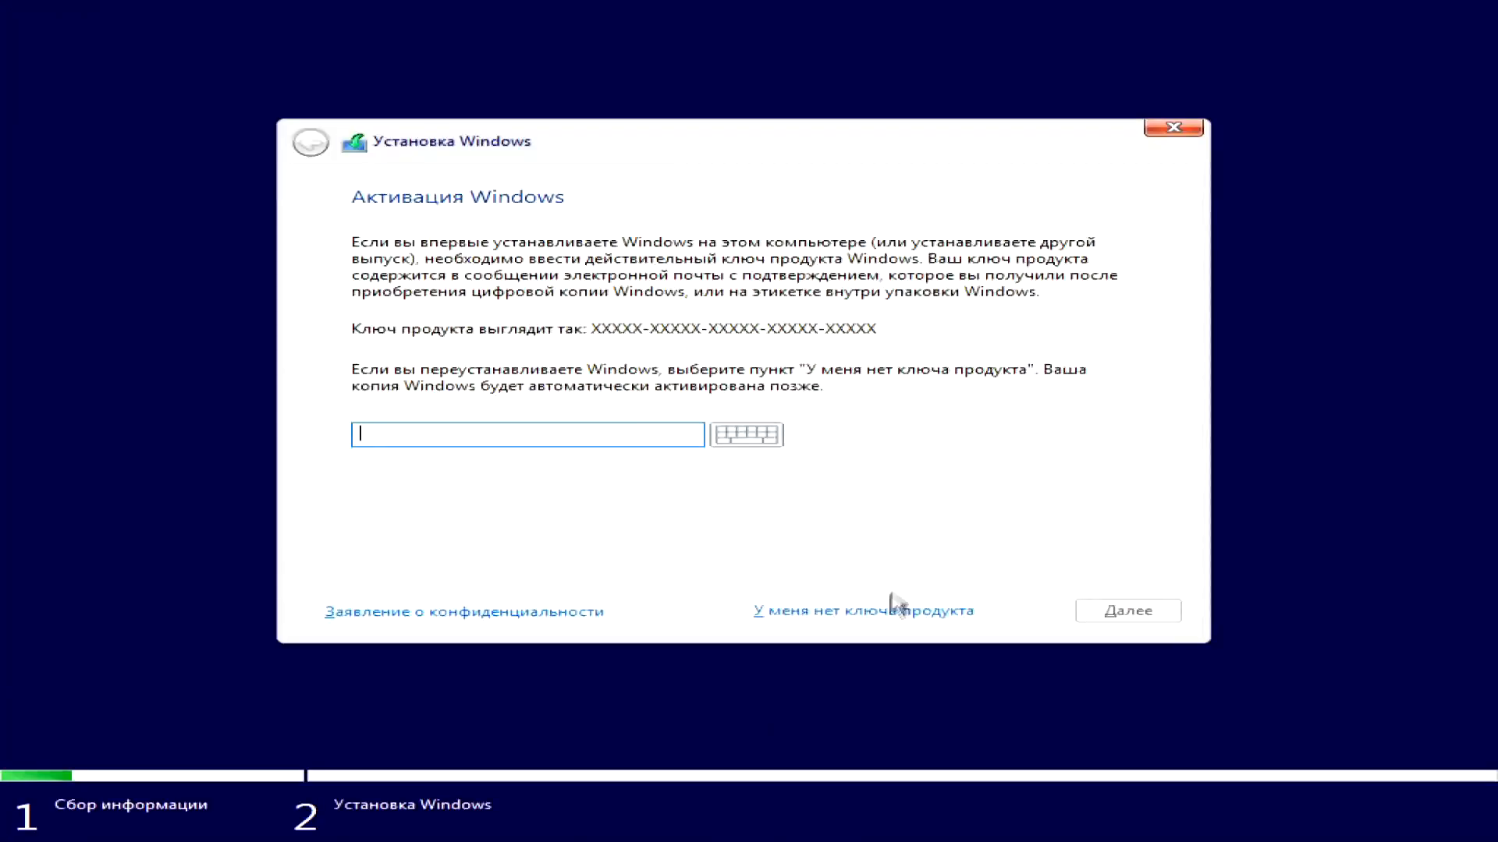
click(896, 606)
click(444, 295)
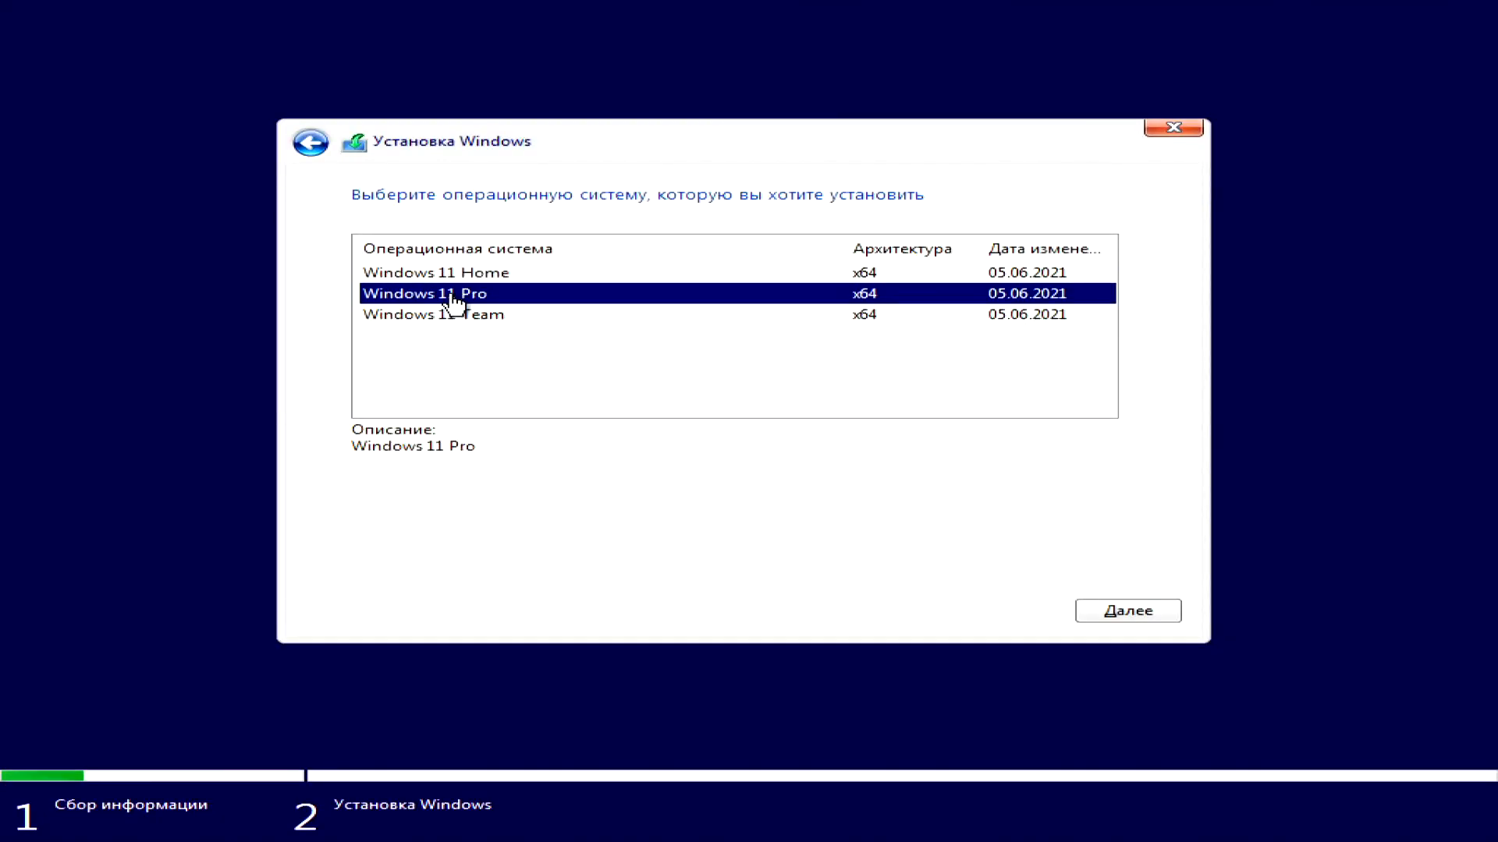
click(1131, 613)
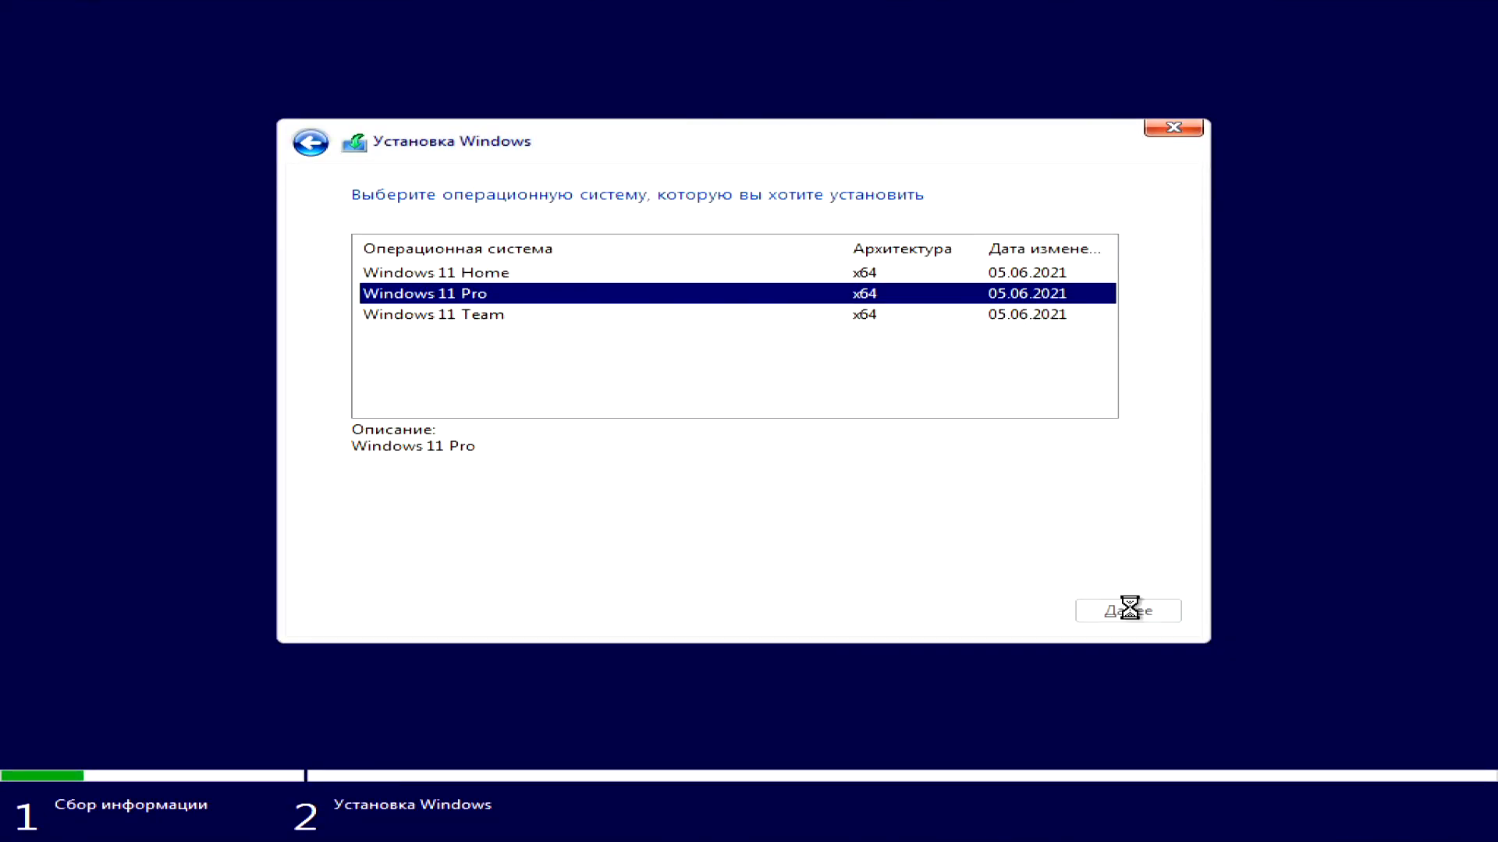
Accept the license terms and choose the custom installation type (Windows only)
click(361, 561)
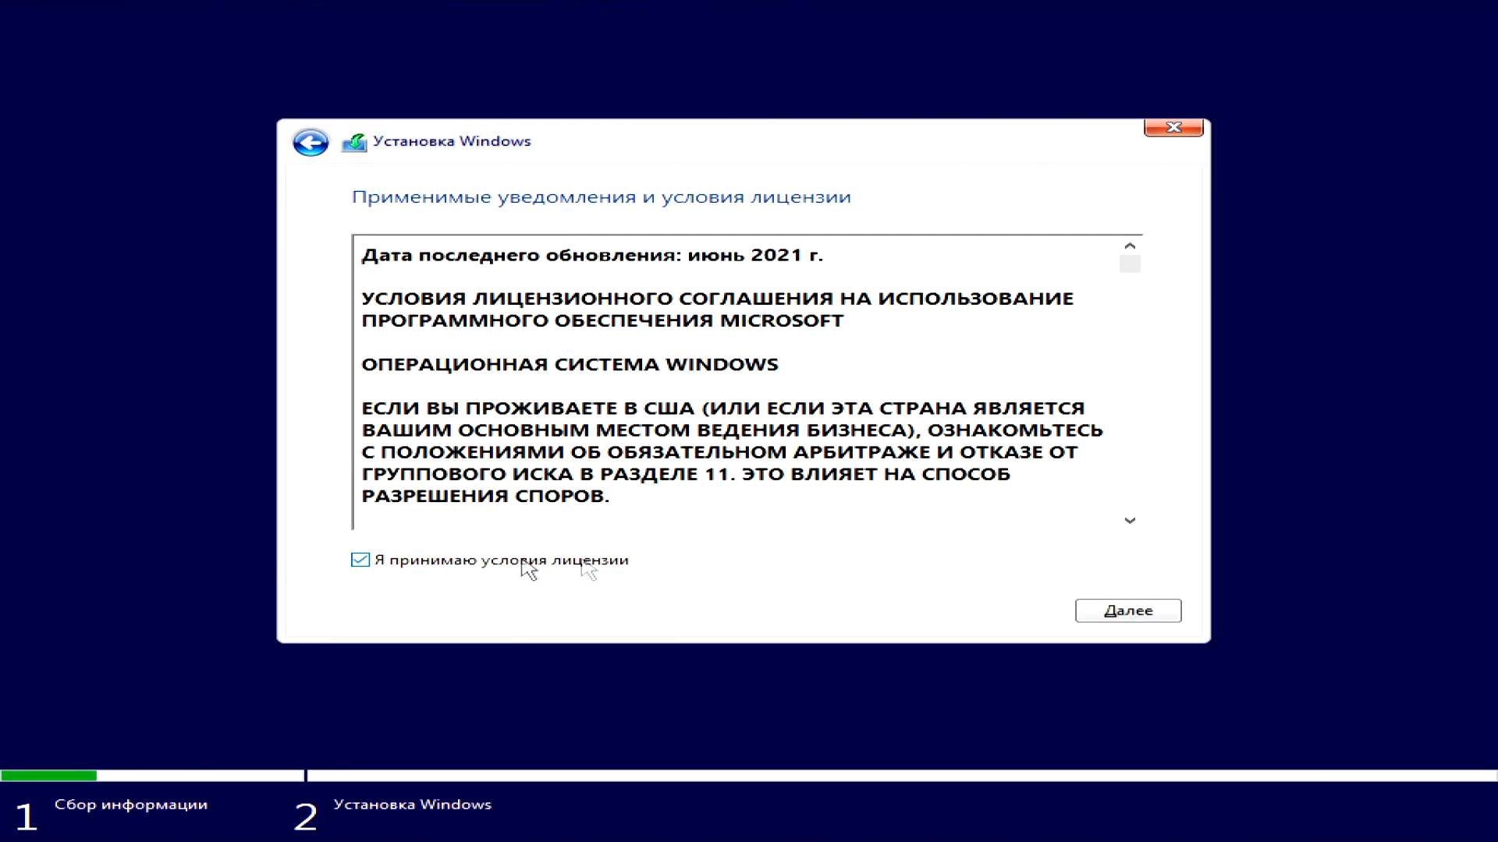
click(1092, 612)
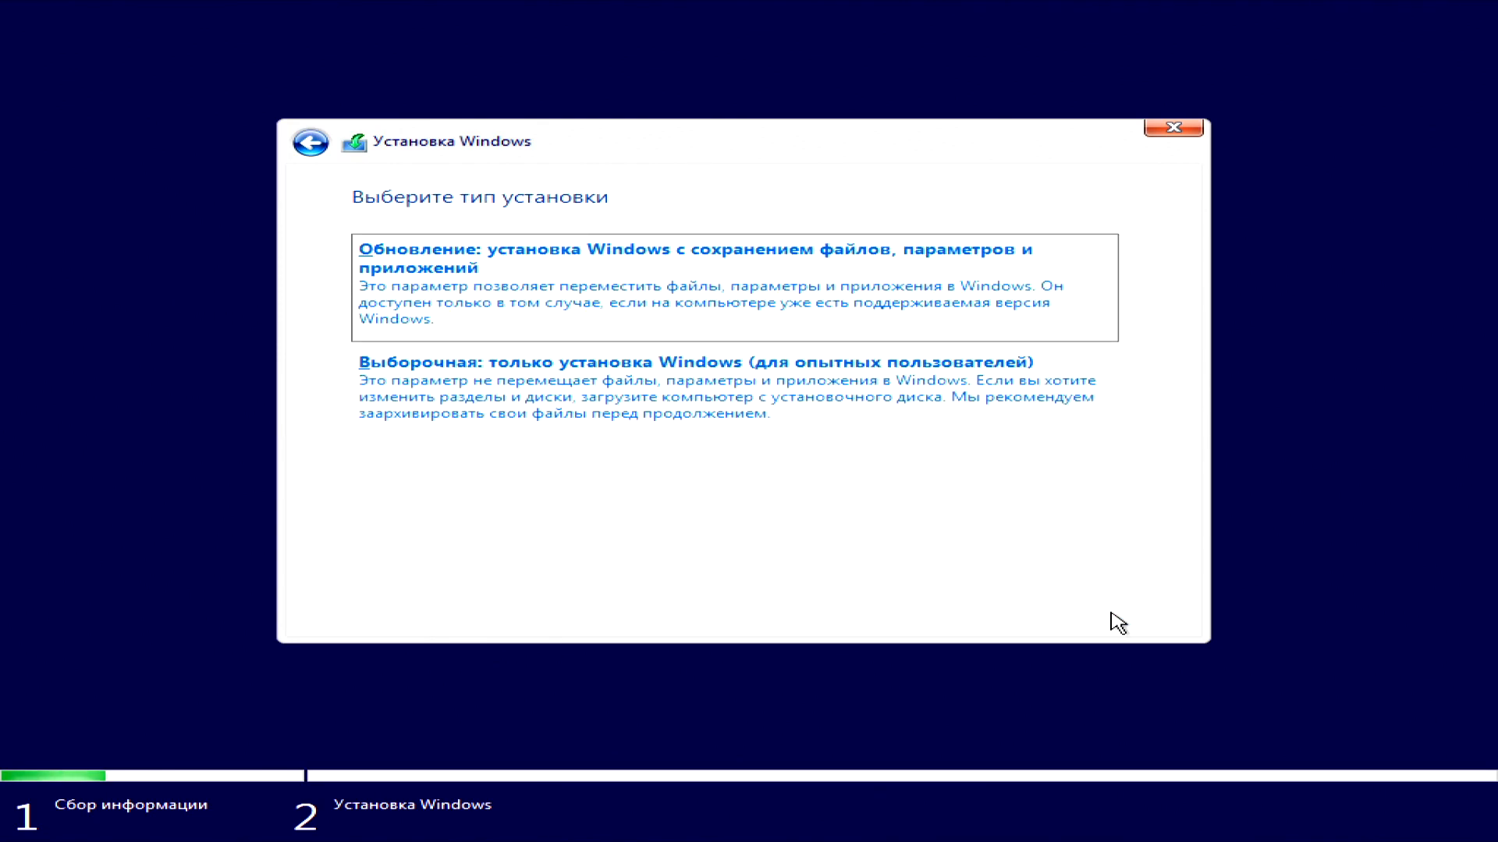
click(662, 404)
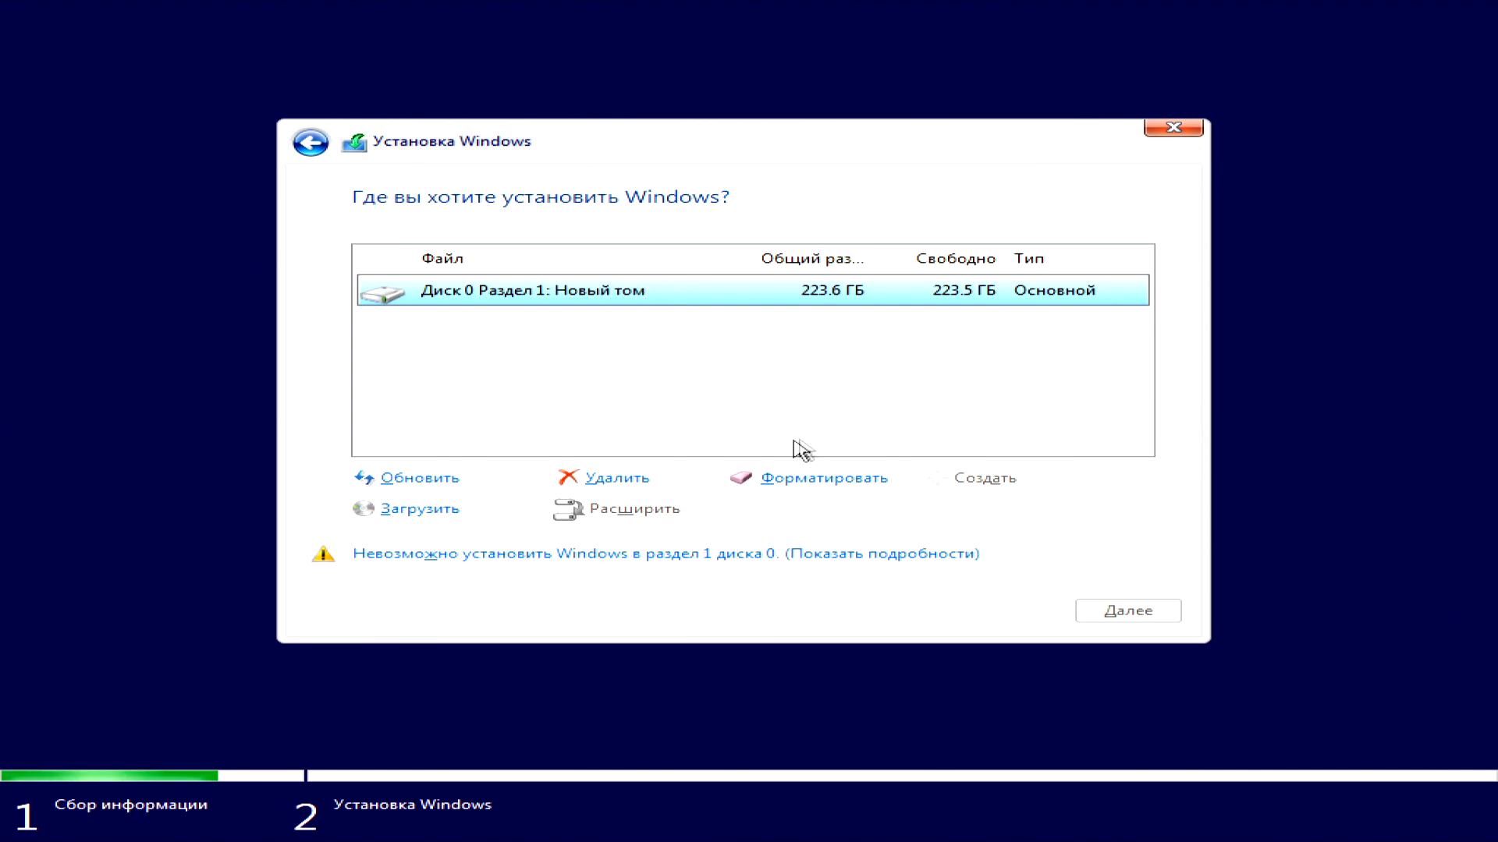
Delete partition 1 of disk 0 and install Windows on the unallocated space
click(608, 488)
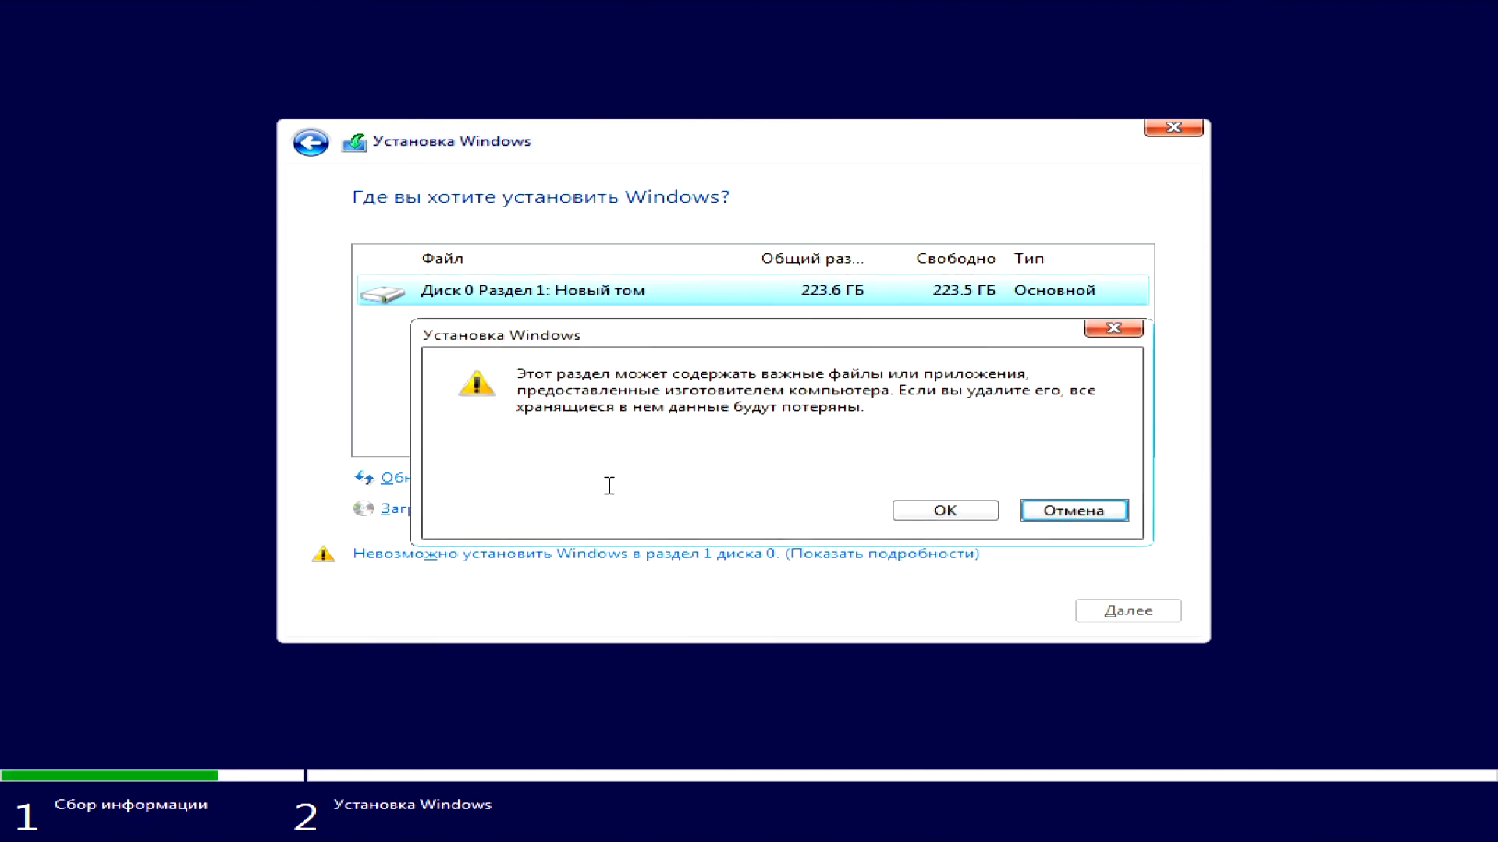
click(964, 518)
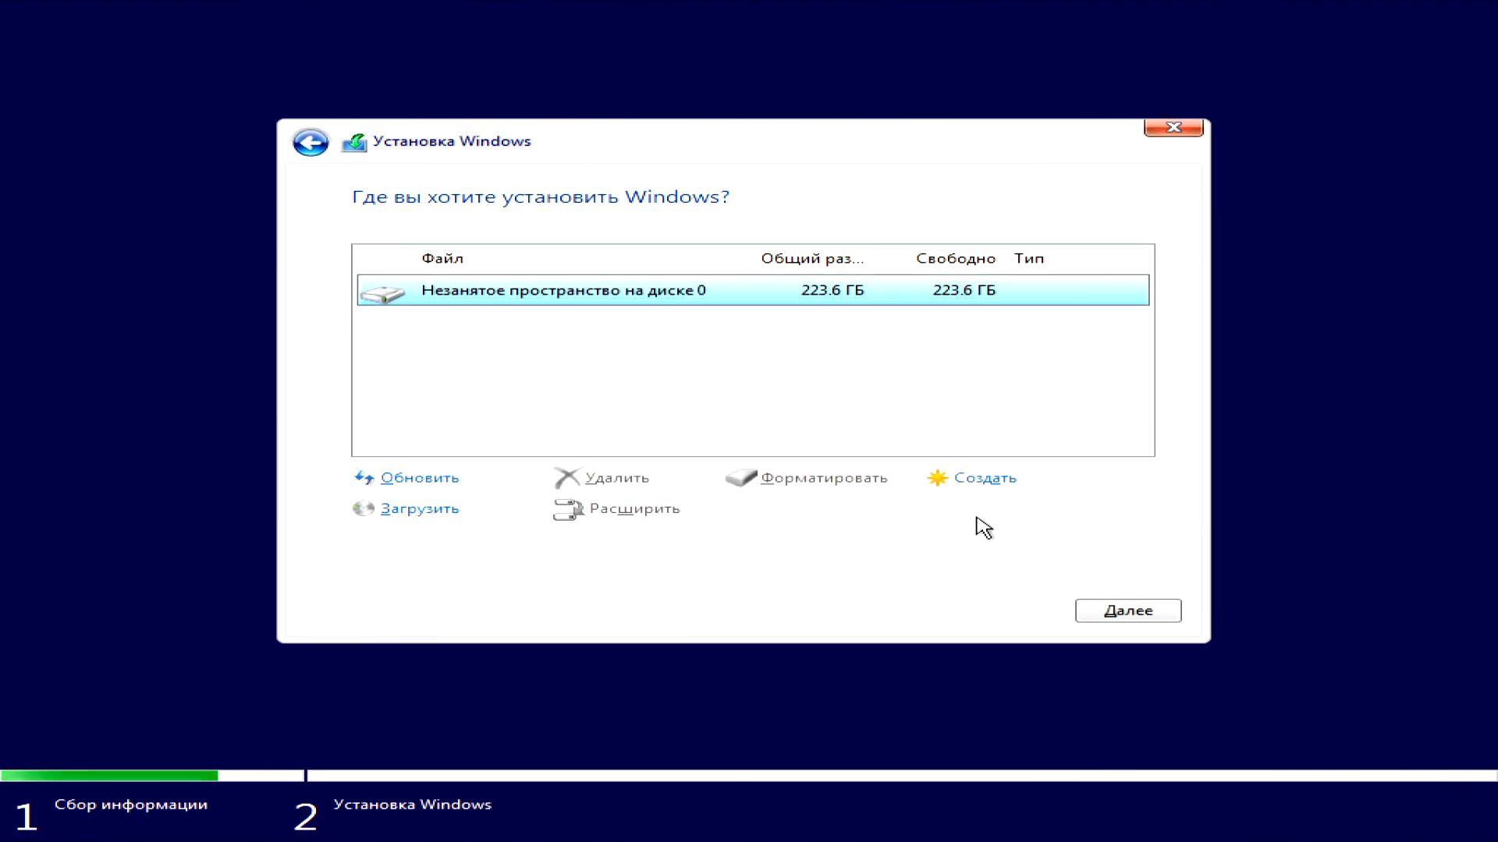
click(1117, 613)
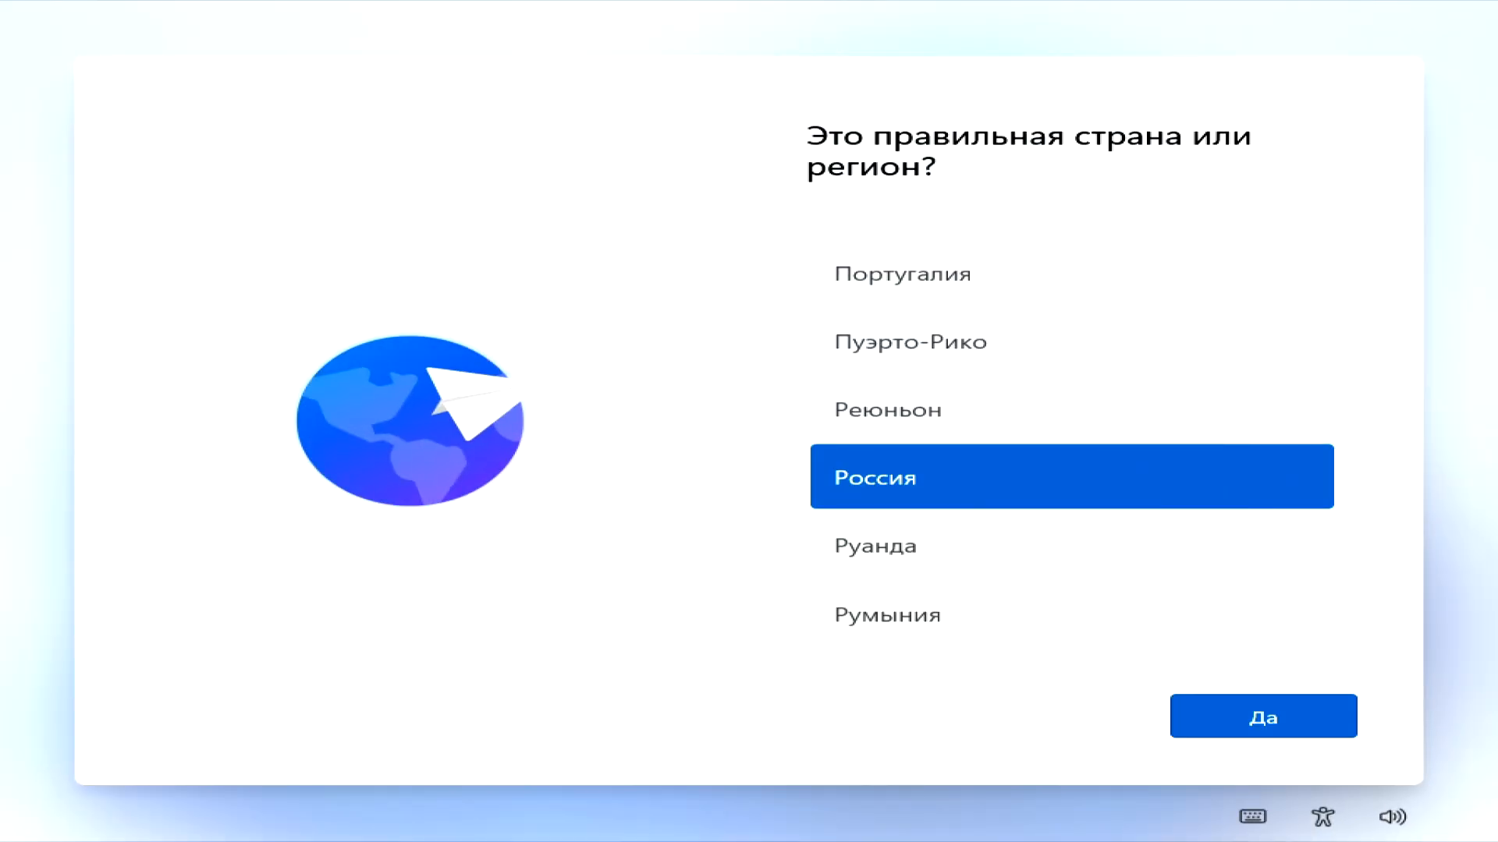
Confirm Россия as the country, accept the suggested keyboard layout and skip adding a second one
click(1261, 717)
click(1262, 718)
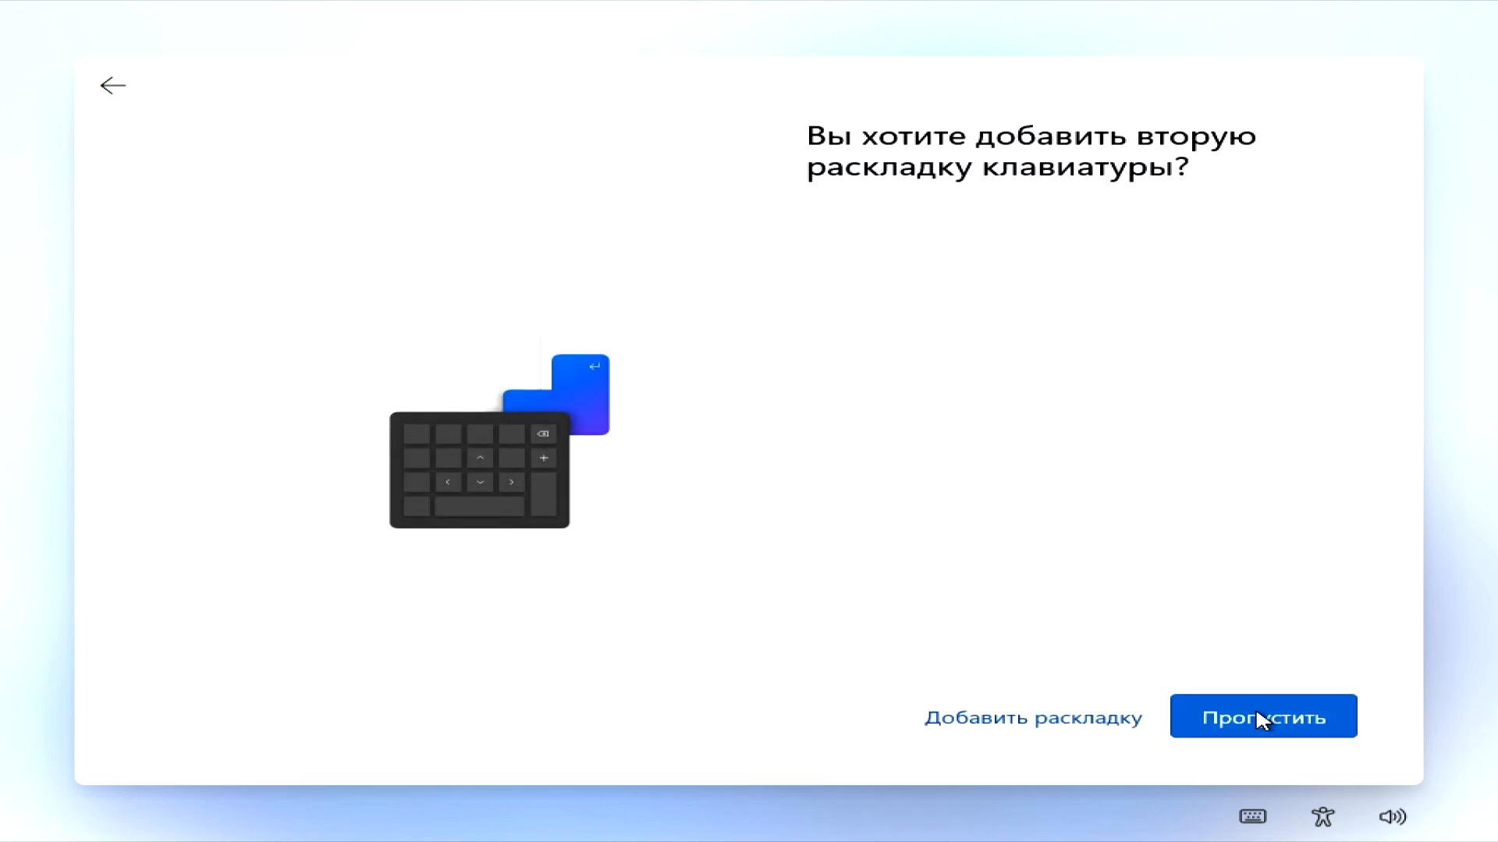
click(1262, 718)
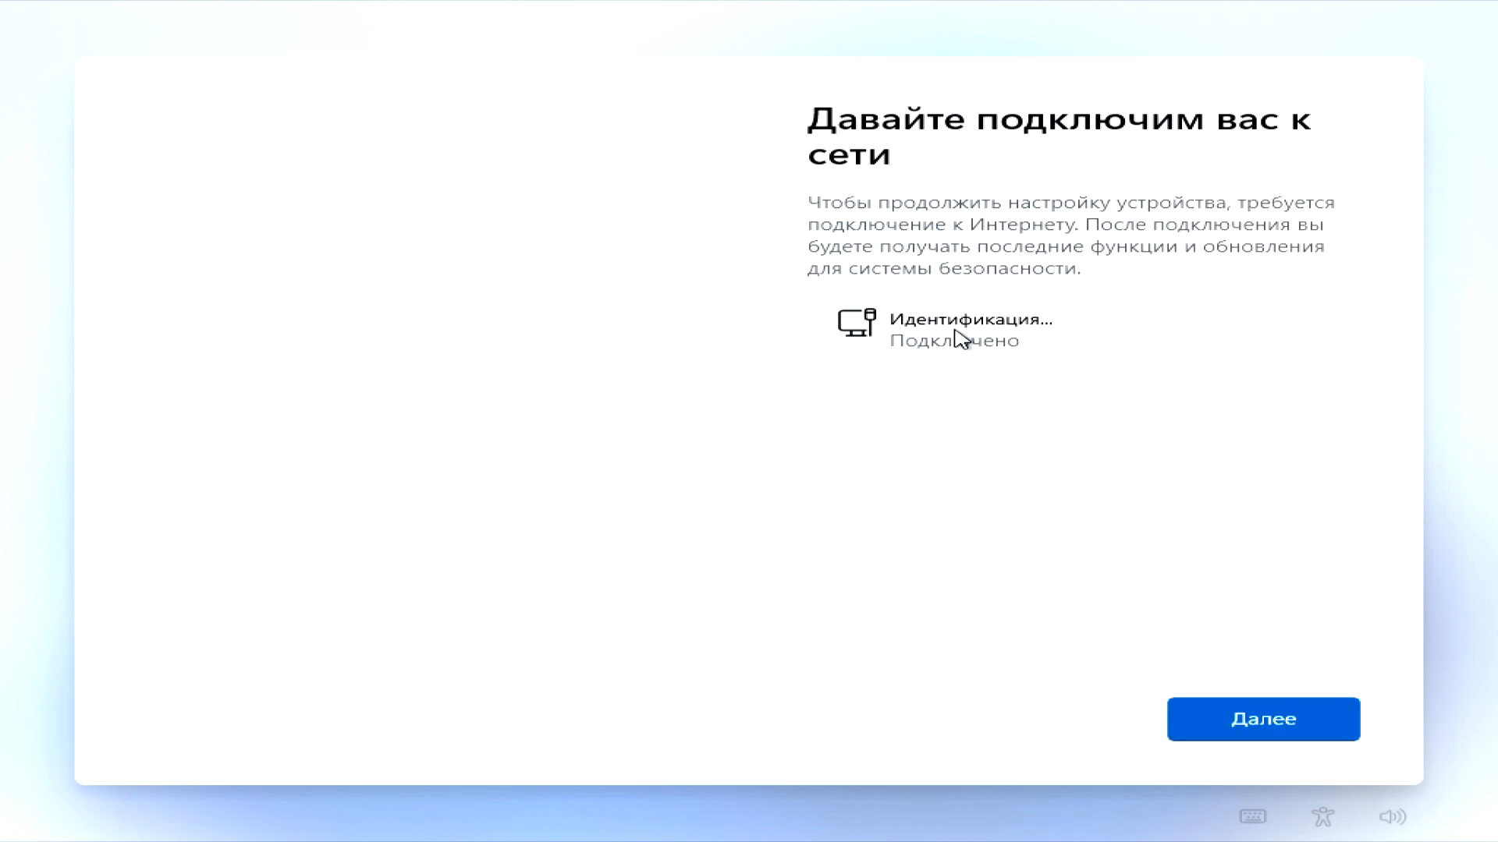
Continue with the connected network and choose to set up the device for personal use (Настроить для личного использования)
click(1240, 729)
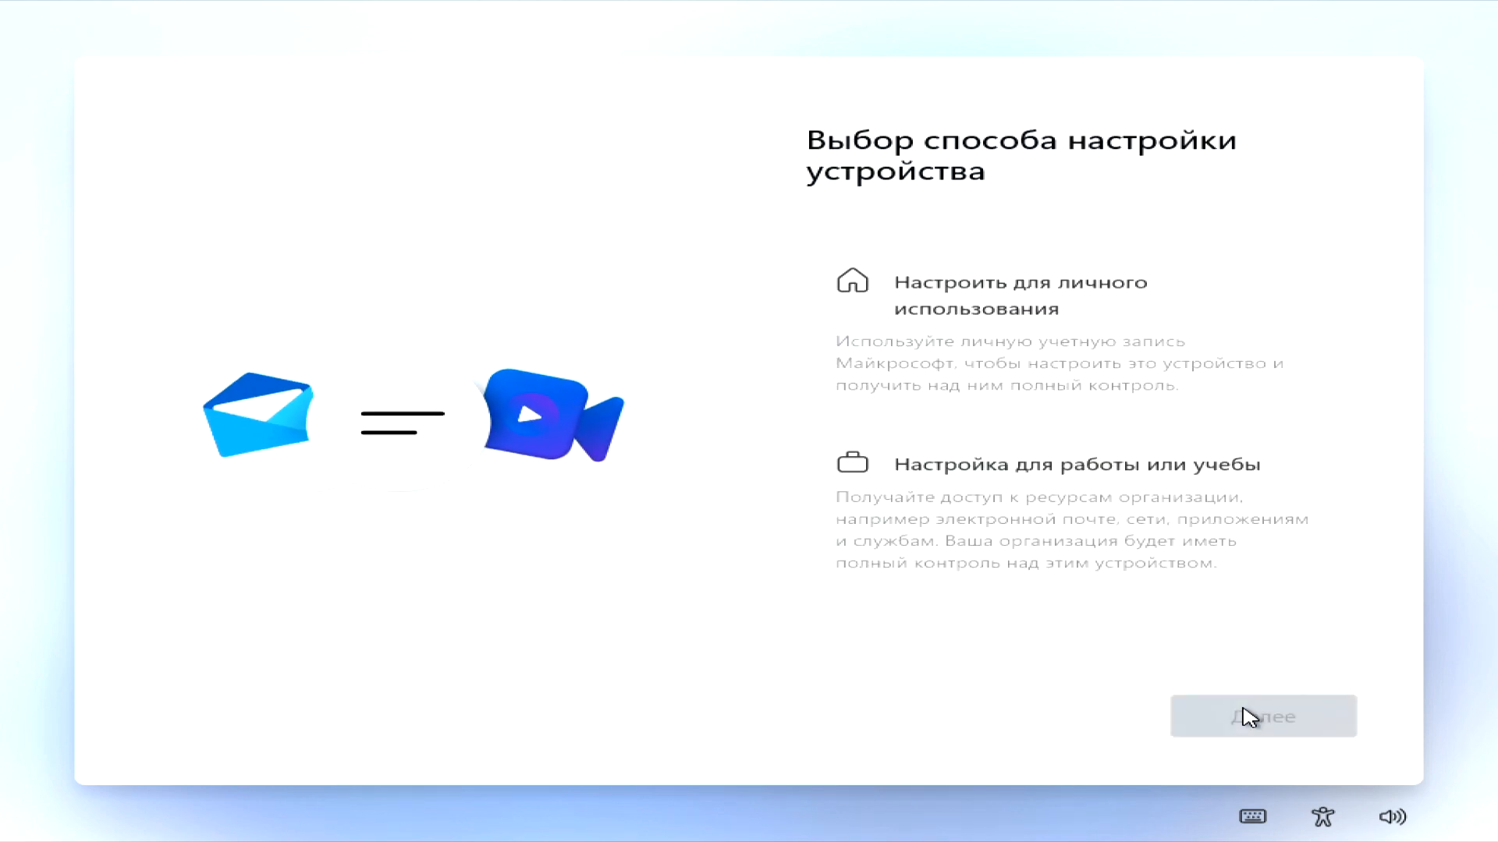
click(972, 287)
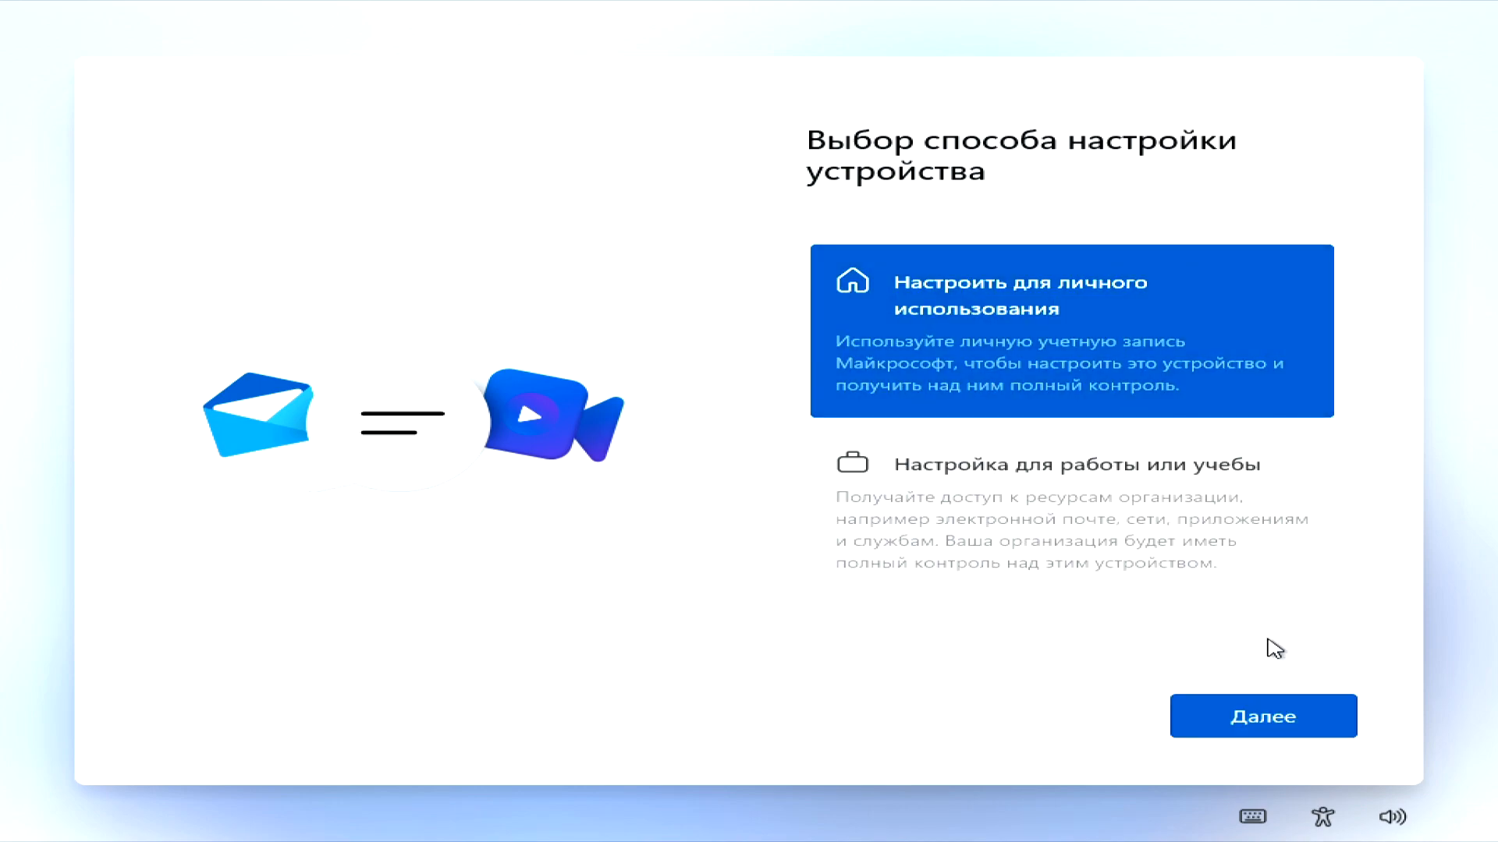
click(1259, 717)
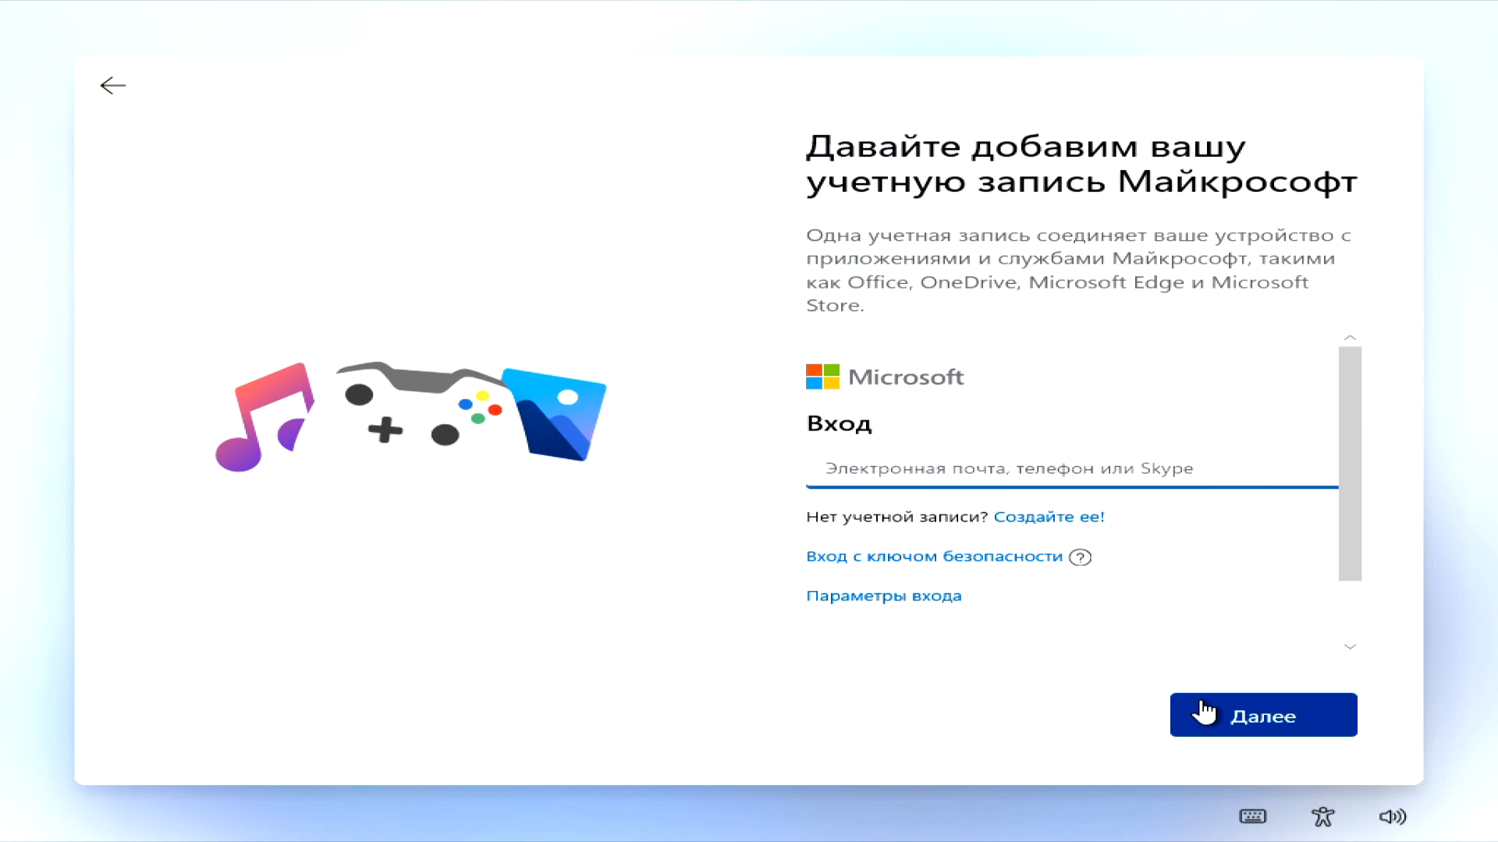
Choose an offline account in the Microsoft sign-in options and skip adding a Microsoft account for now
click(897, 598)
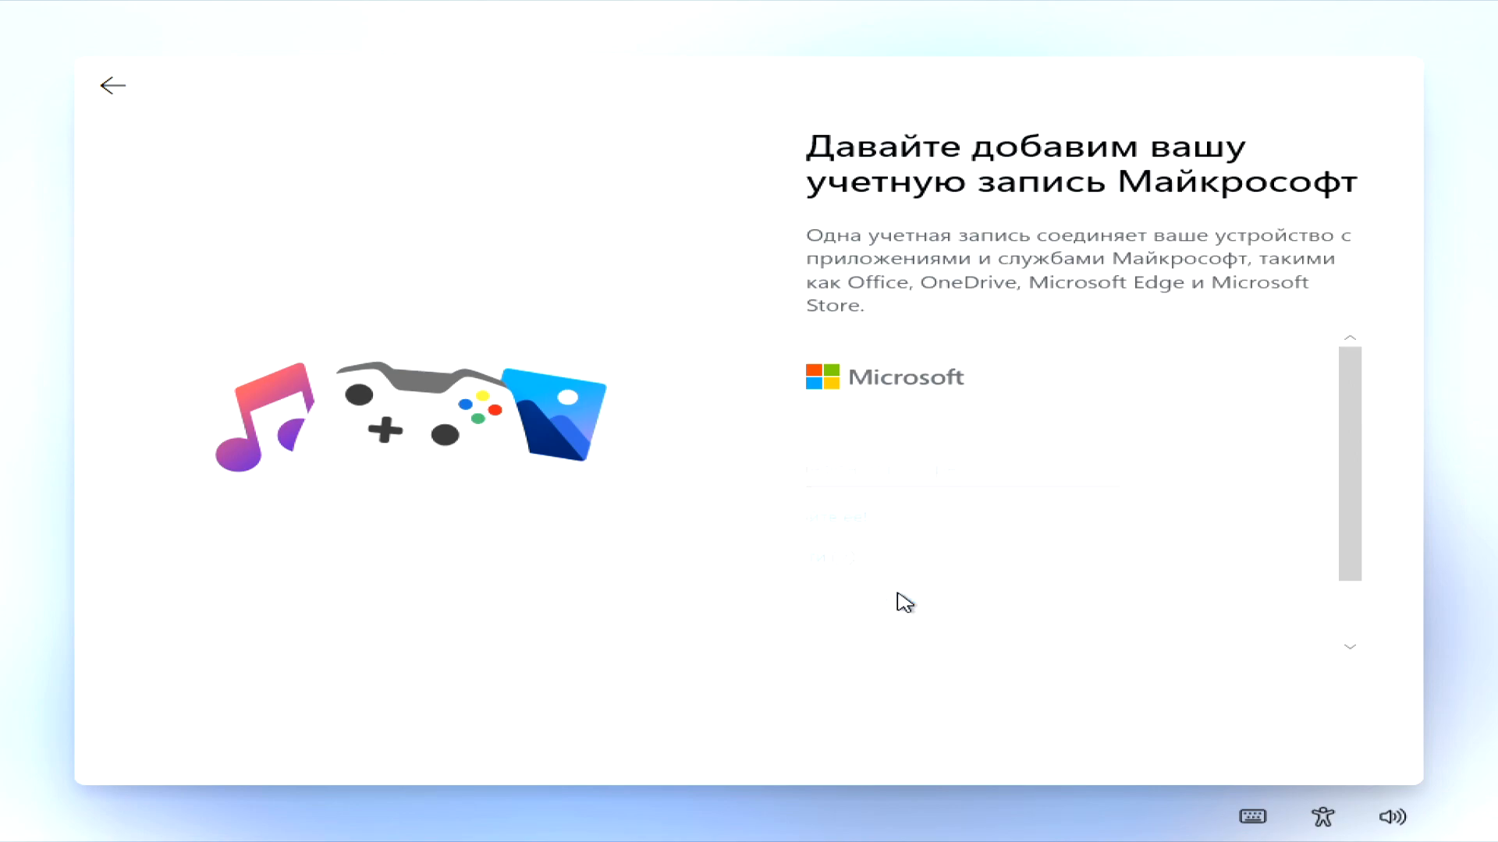
click(931, 595)
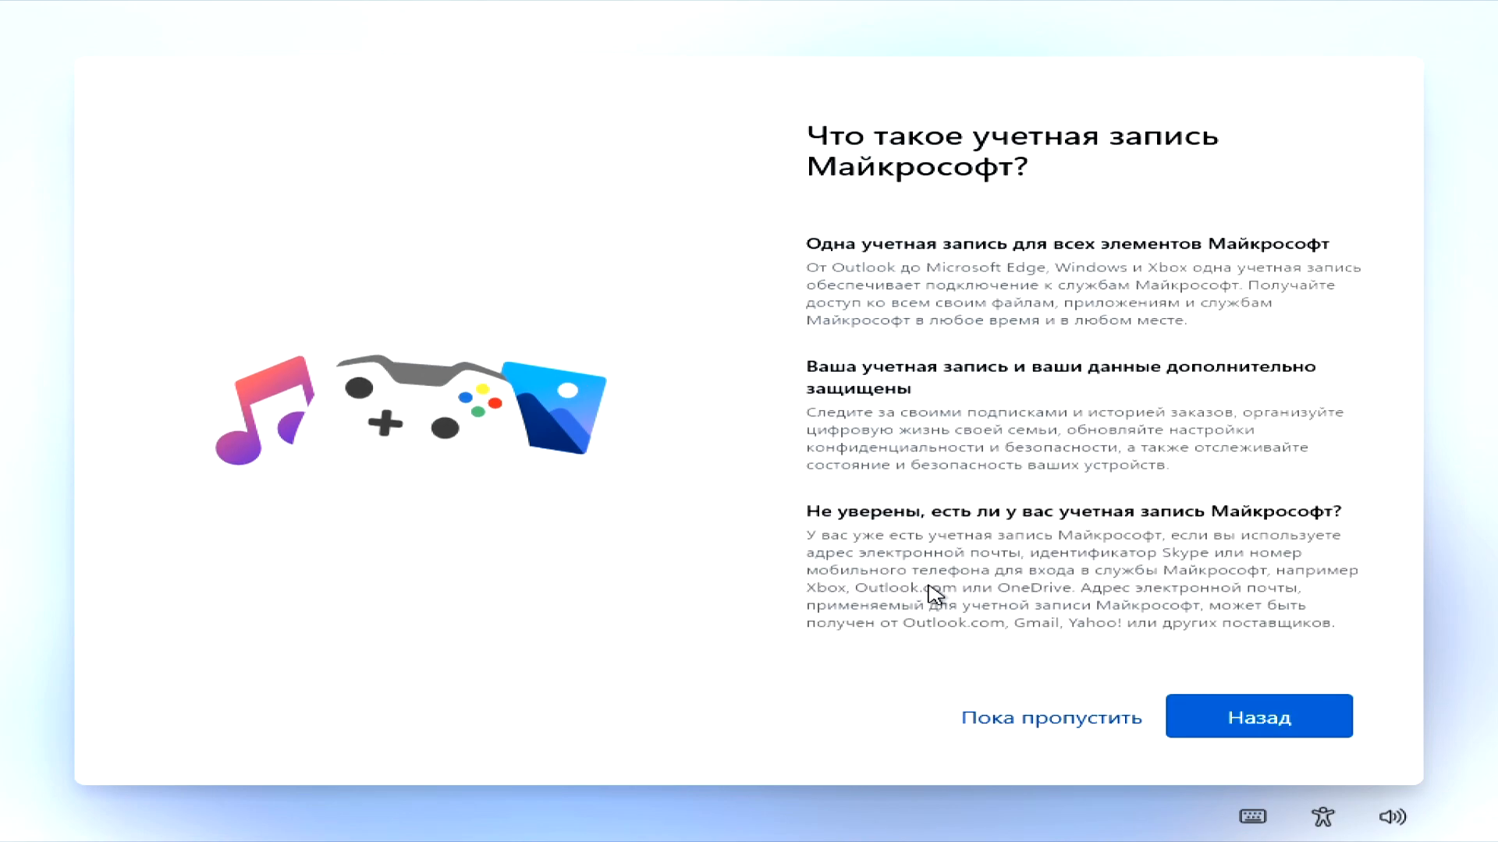
click(1057, 716)
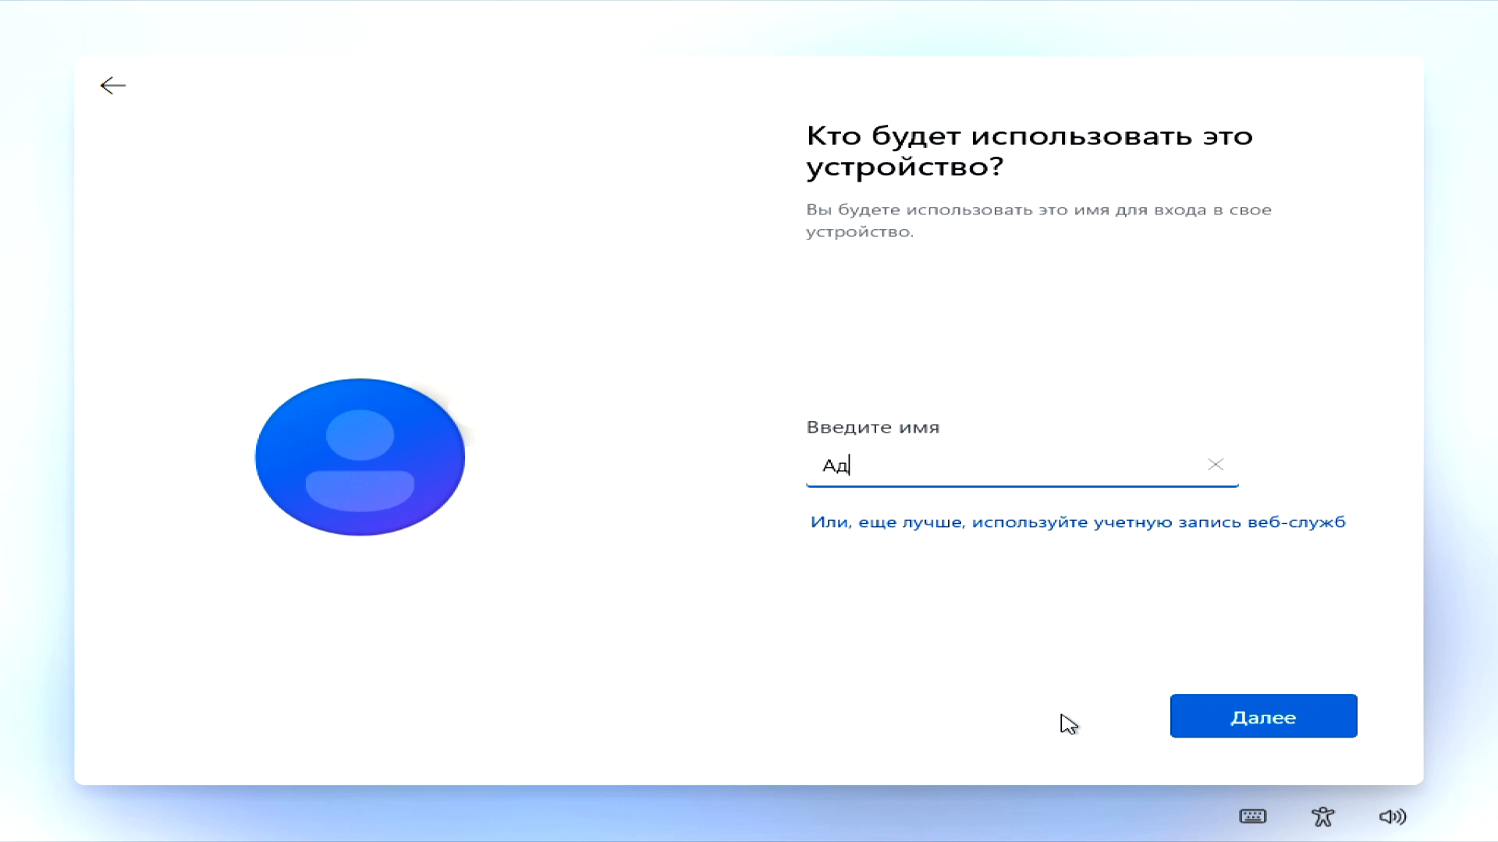
Create the local user Админ without a password and accept the default privacy settings
key(Return)
click(1265, 730)
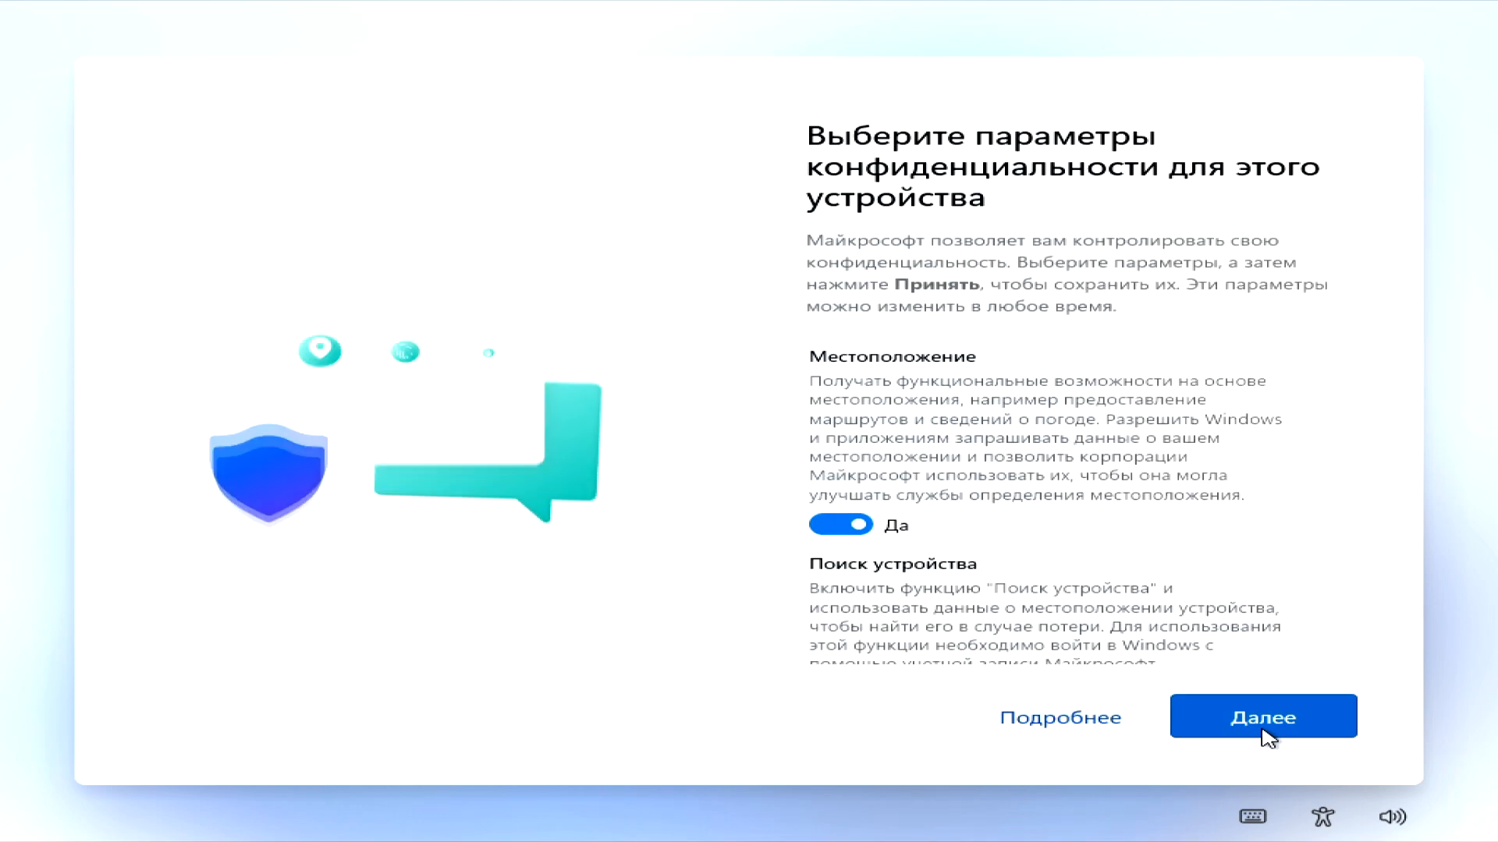
scroll(1093, 456, down, 10)
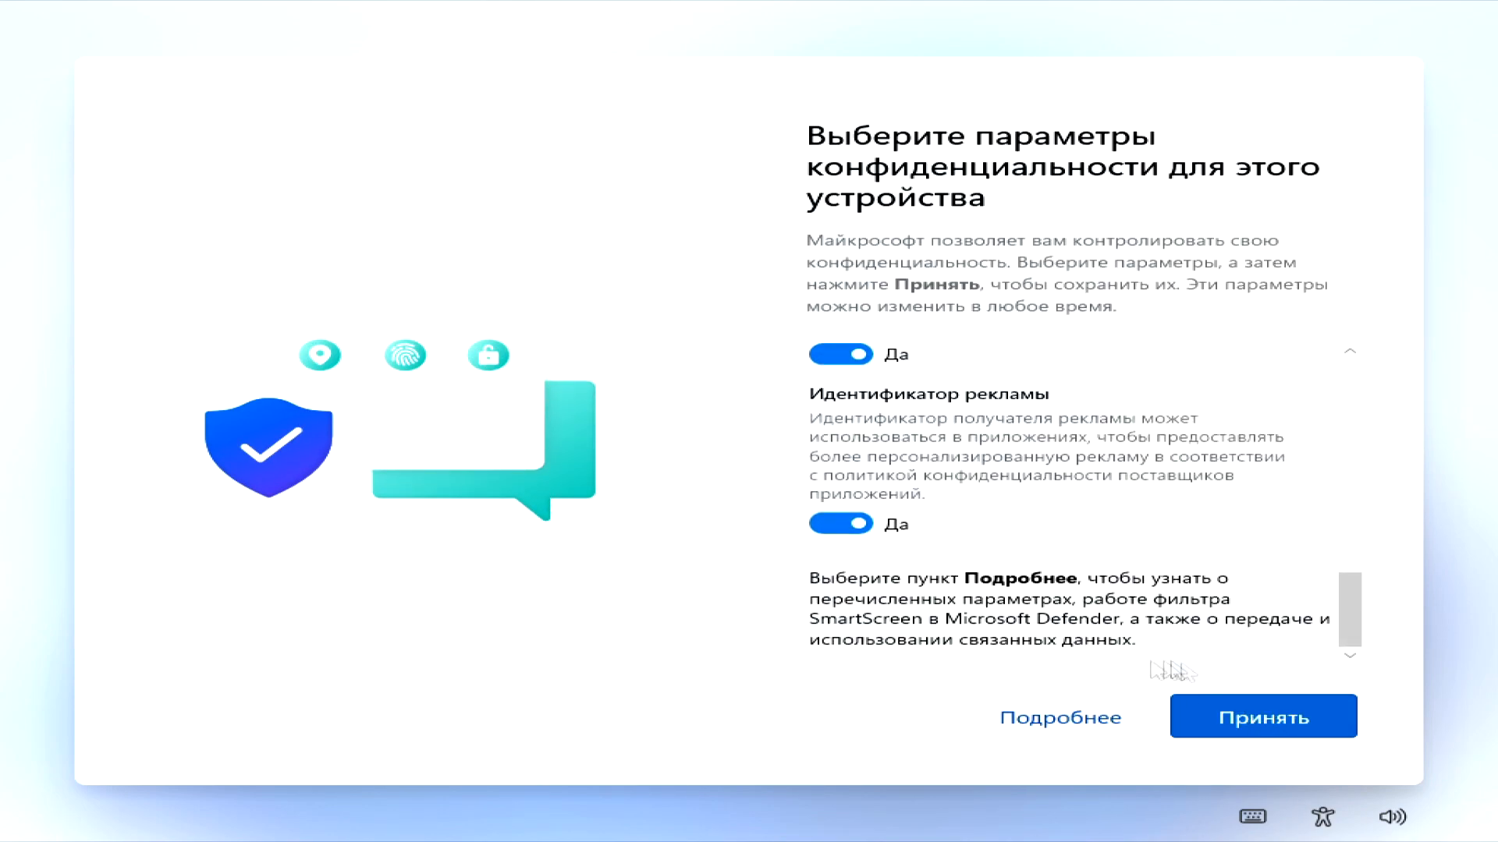
click(1286, 726)
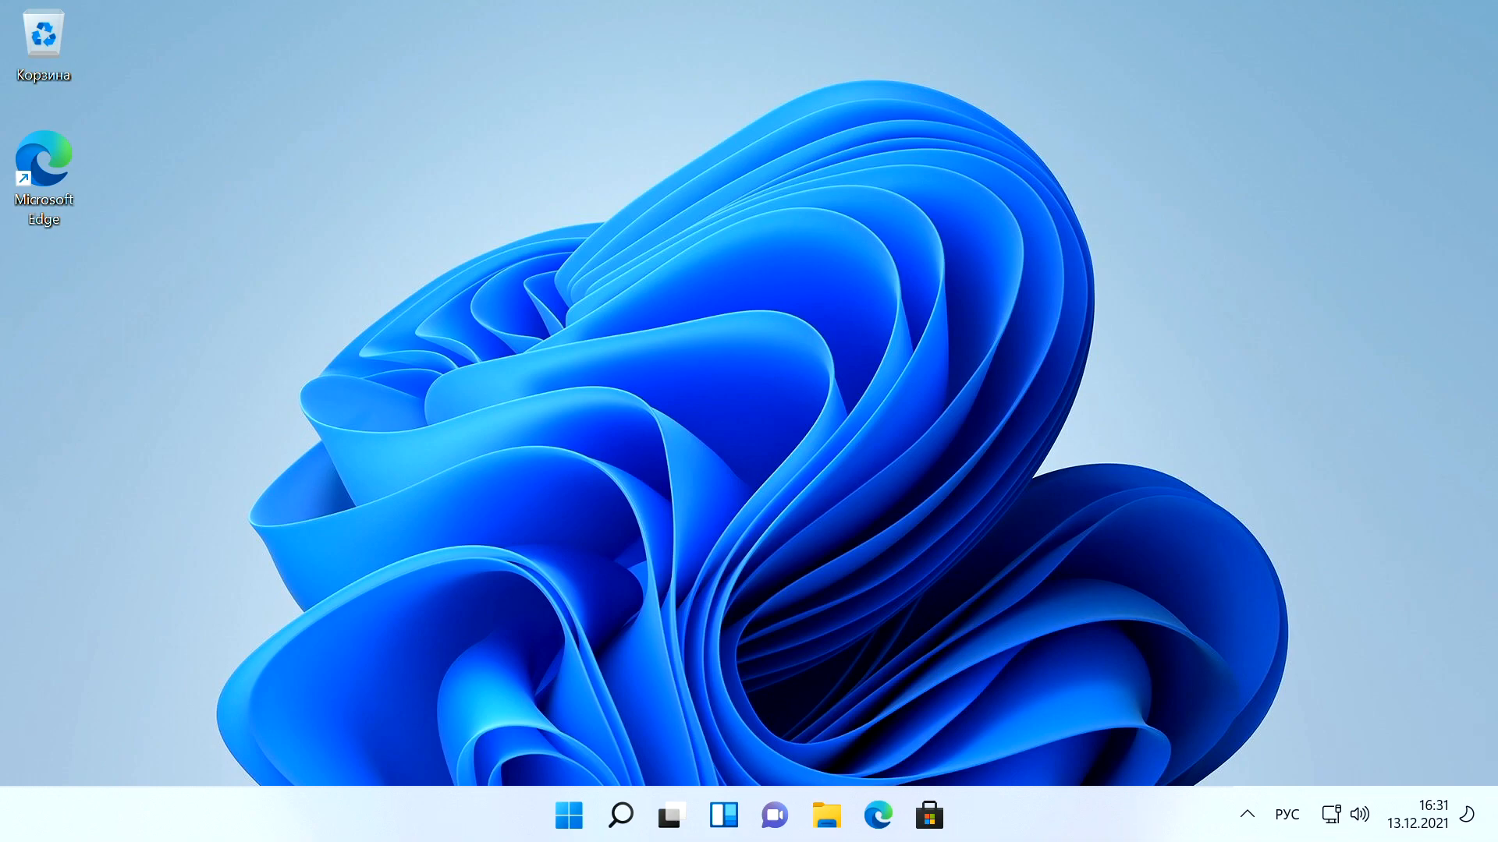
Open this PC's properties from File Explorer and examine the device and Windows specifications
click(827, 816)
right_click(335, 558)
click(401, 504)
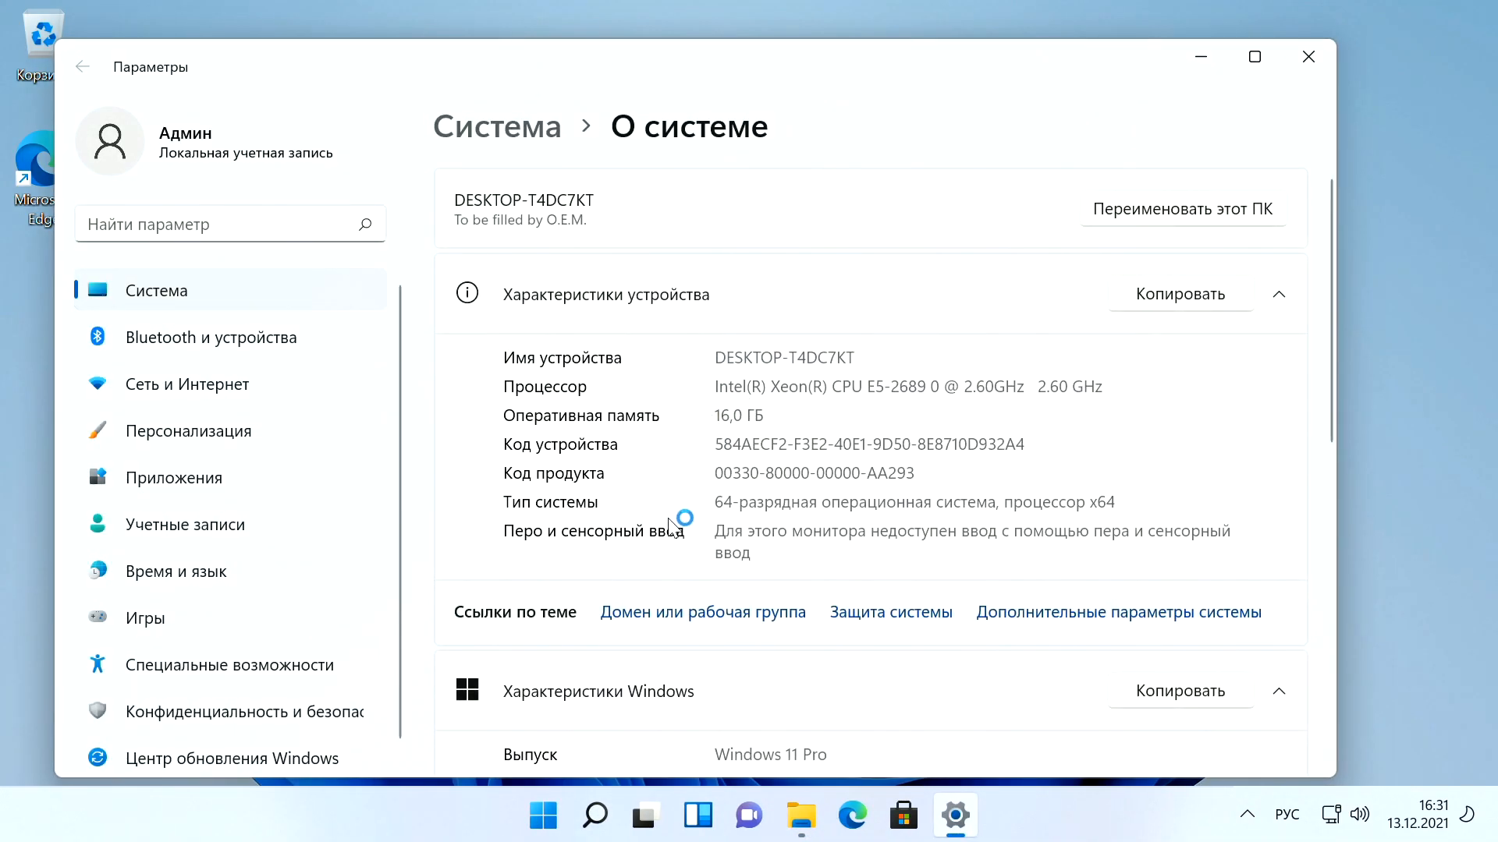
scroll(898, 543, down, 2)
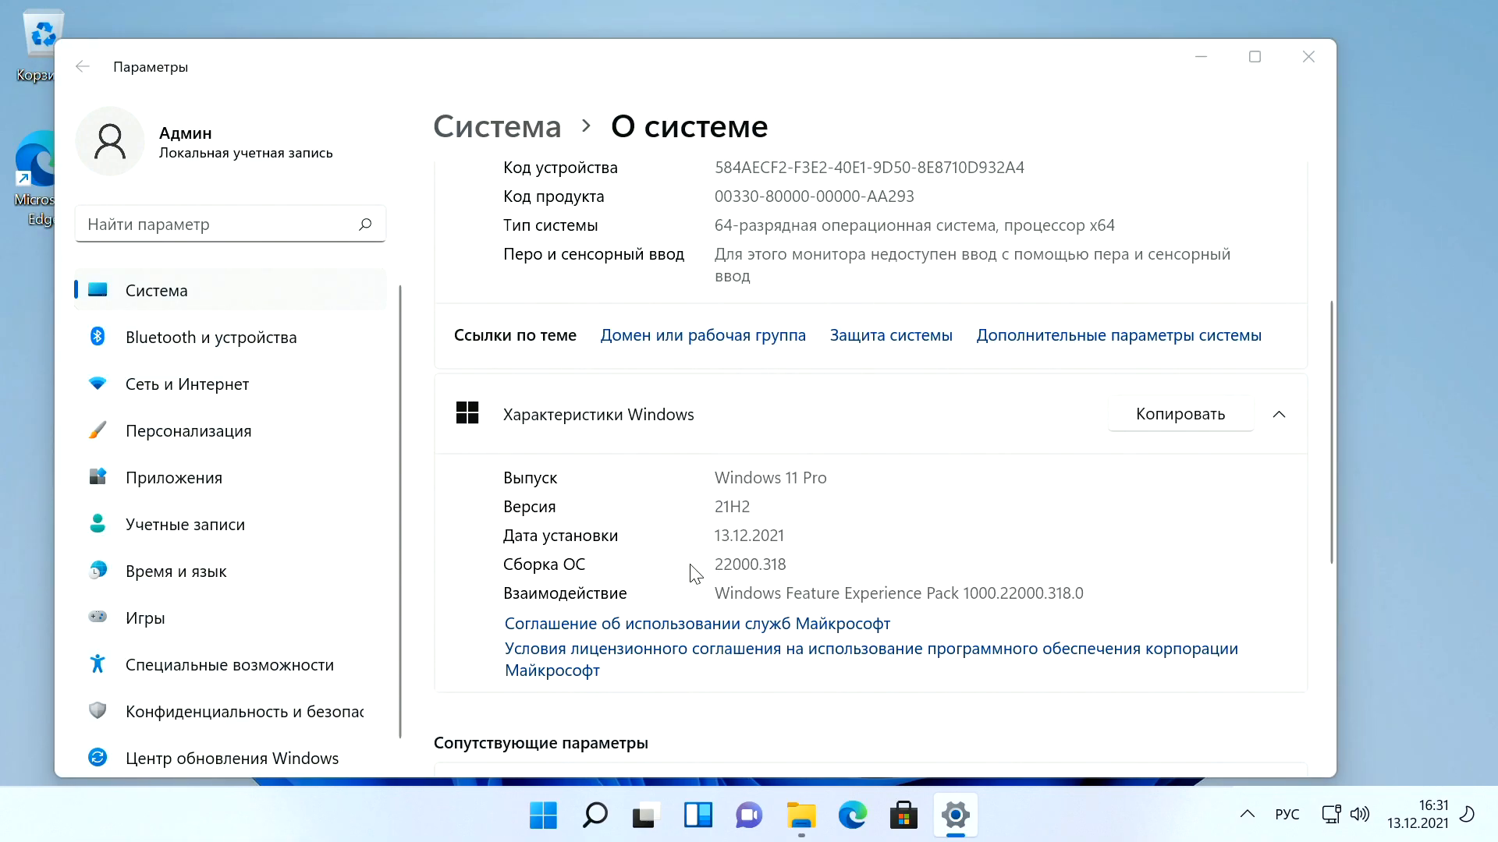
click(878, 581)
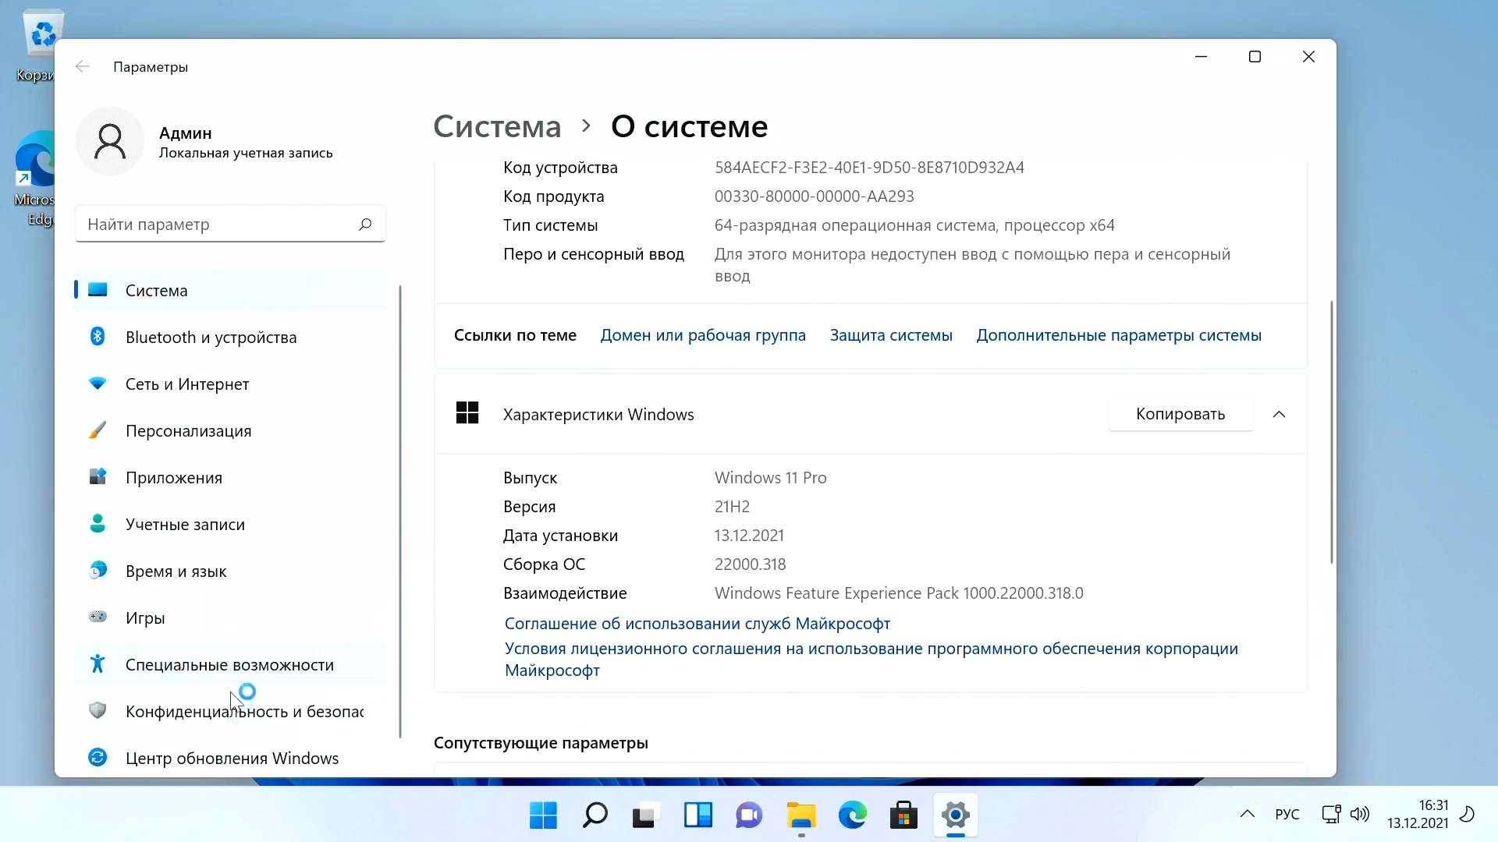
Download and install the cumulative update KB5007262 from Windows Update and review the Windows specifications in О системе again
click(264, 763)
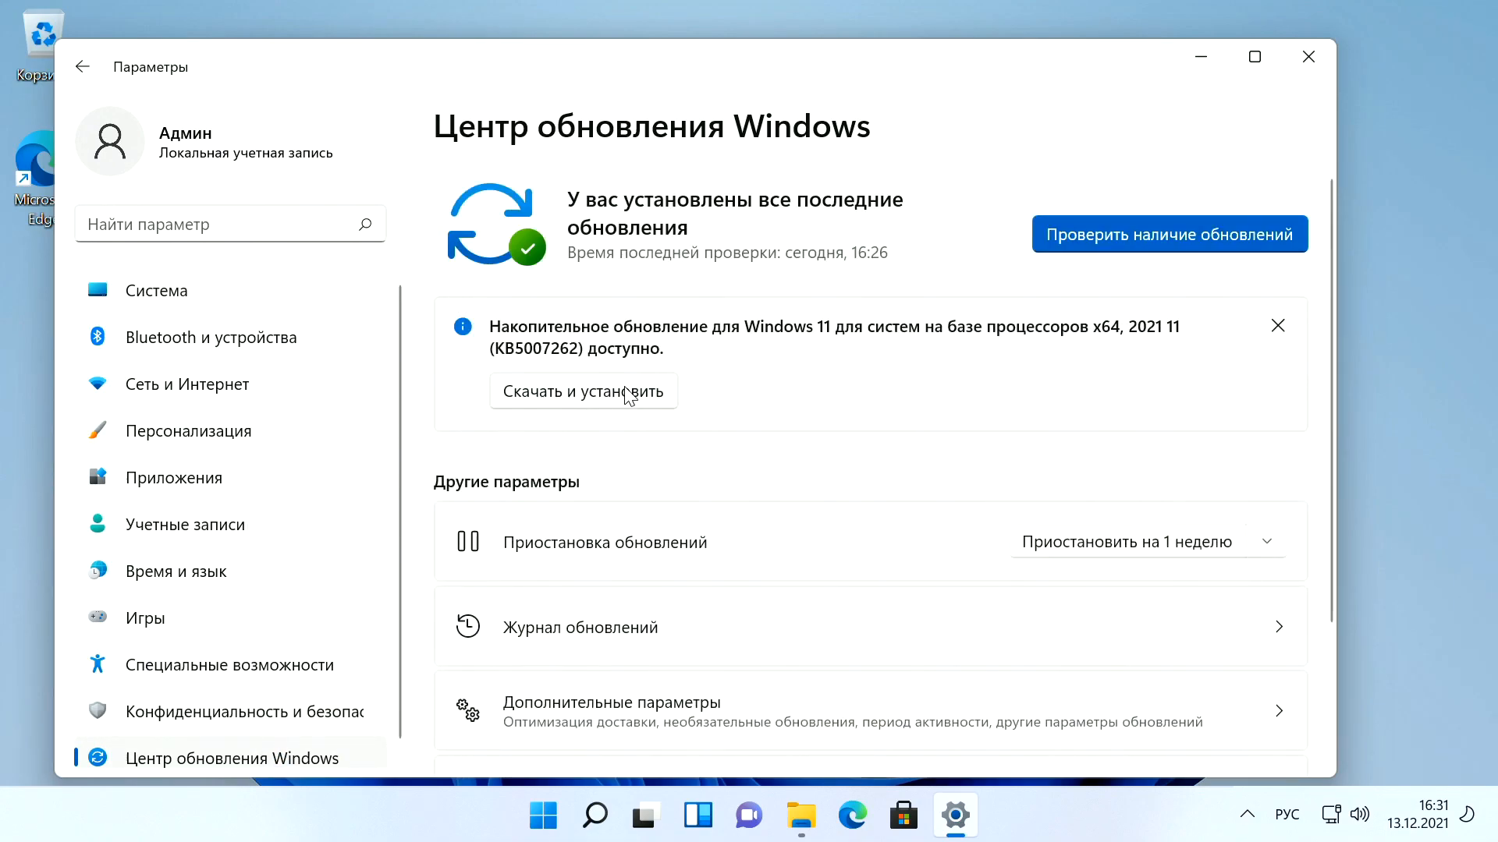
click(627, 394)
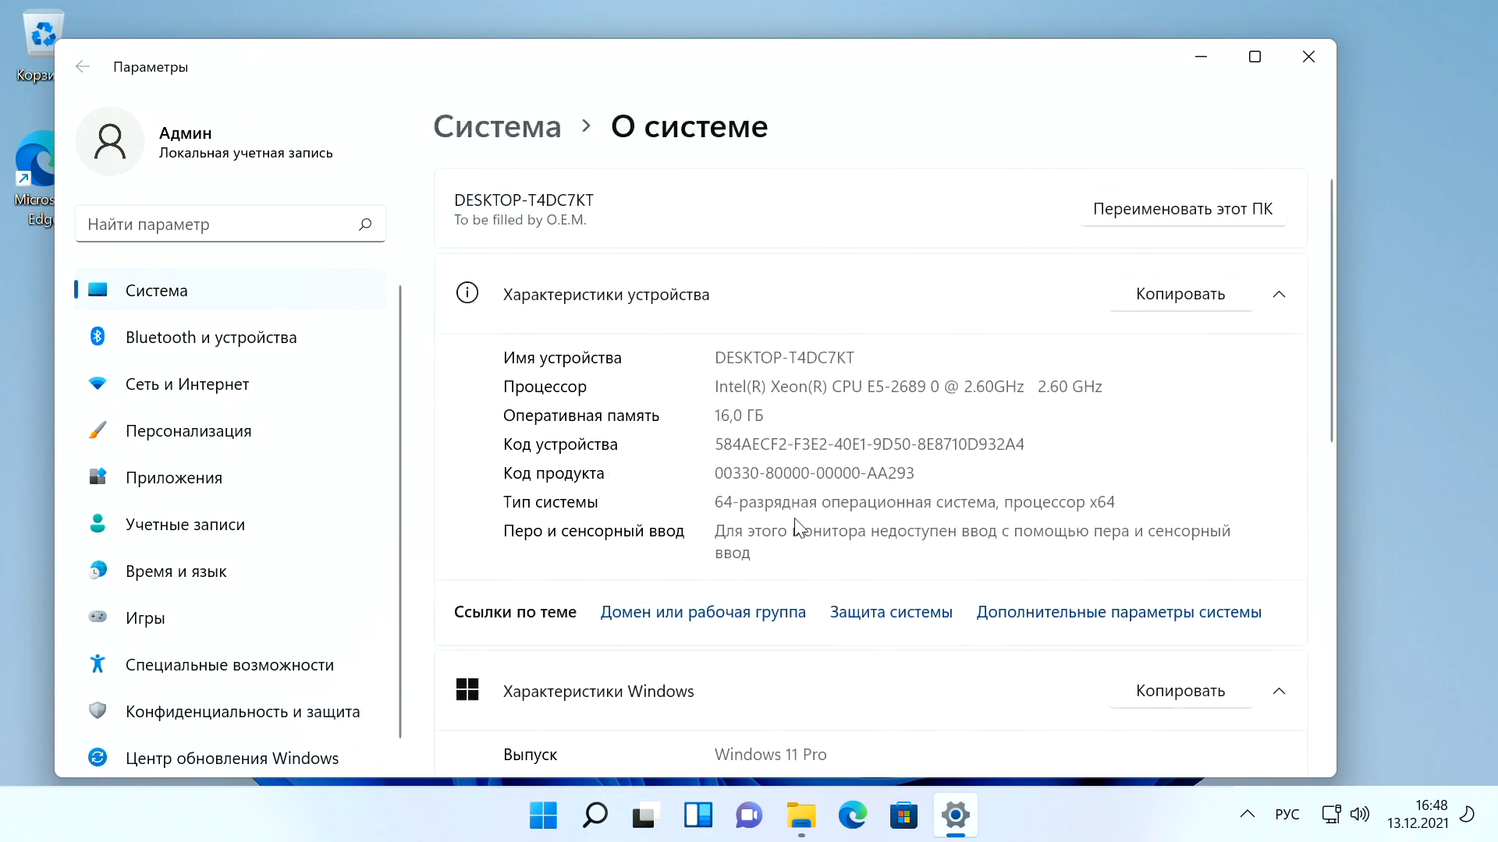
scroll(803, 550, down, 3)
scroll(803, 550, down, 2)
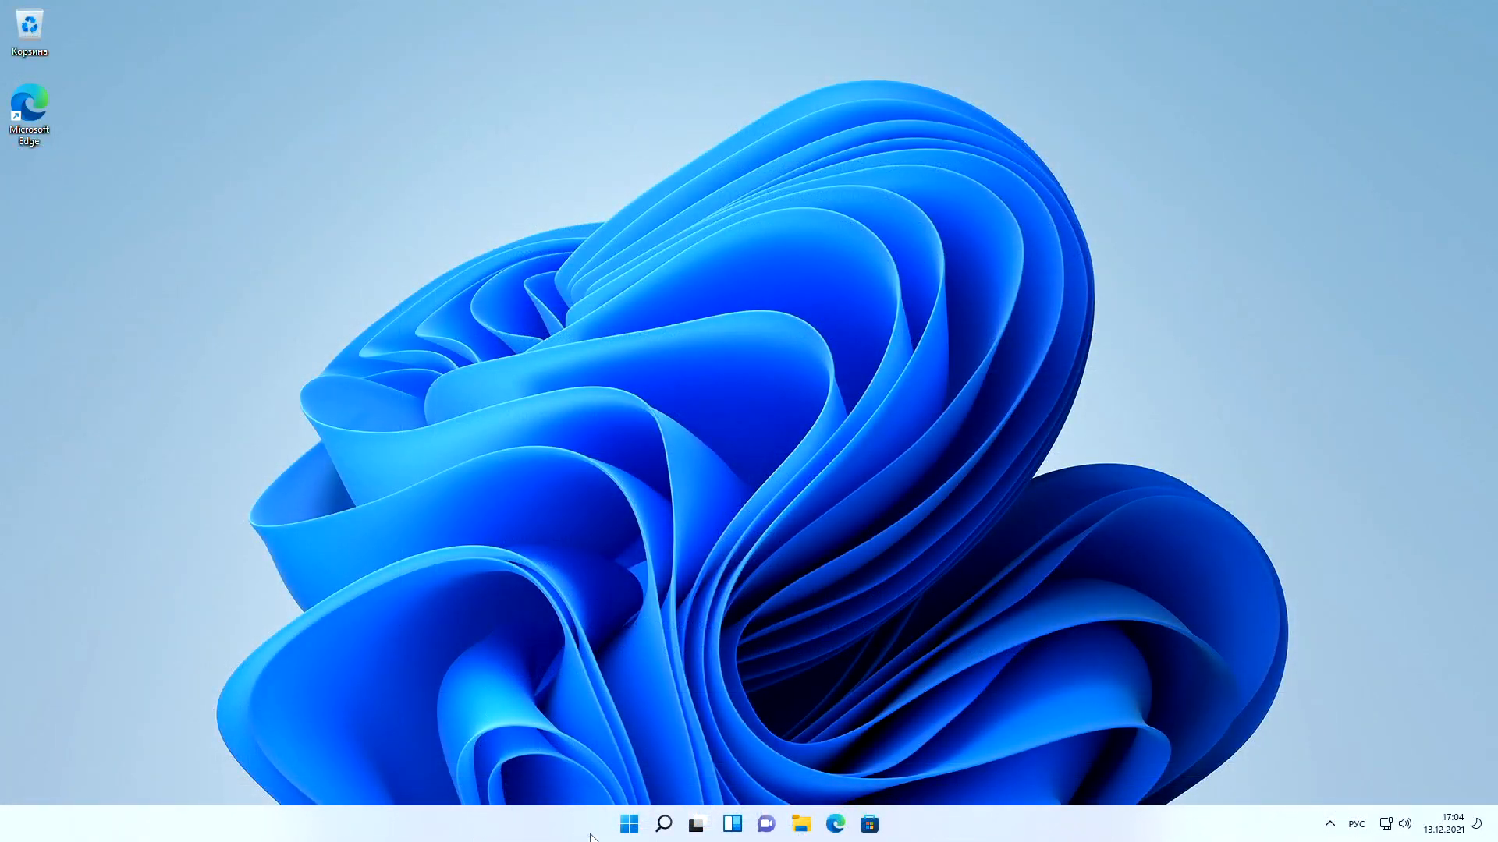
Set the taskbar alignment to Слева in the taskbar behavior options of the personalization settings
click(627, 825)
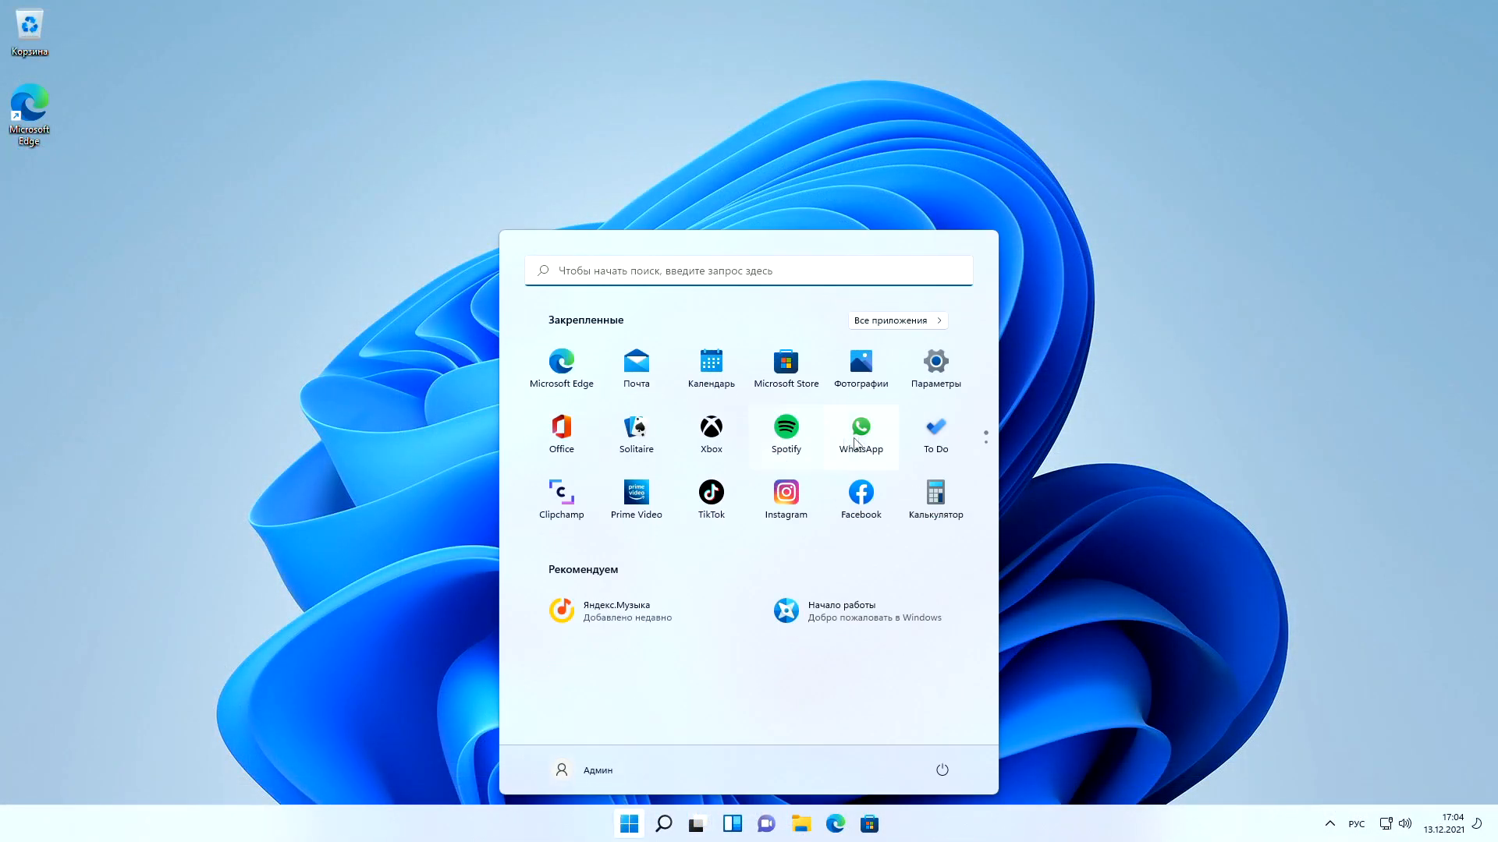
click(939, 360)
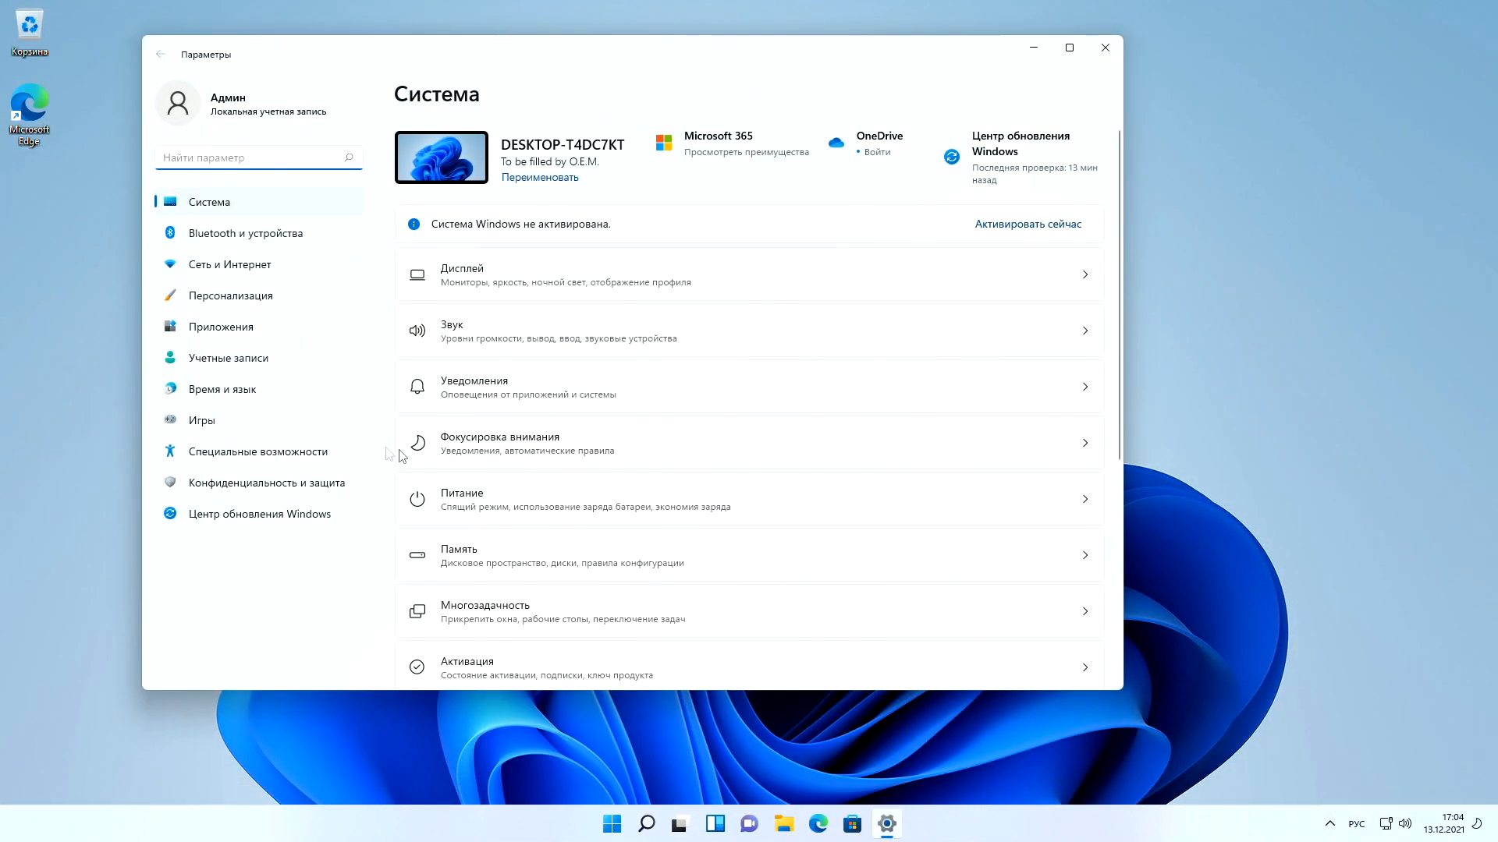
click(222, 295)
scroll(589, 556, down, 3)
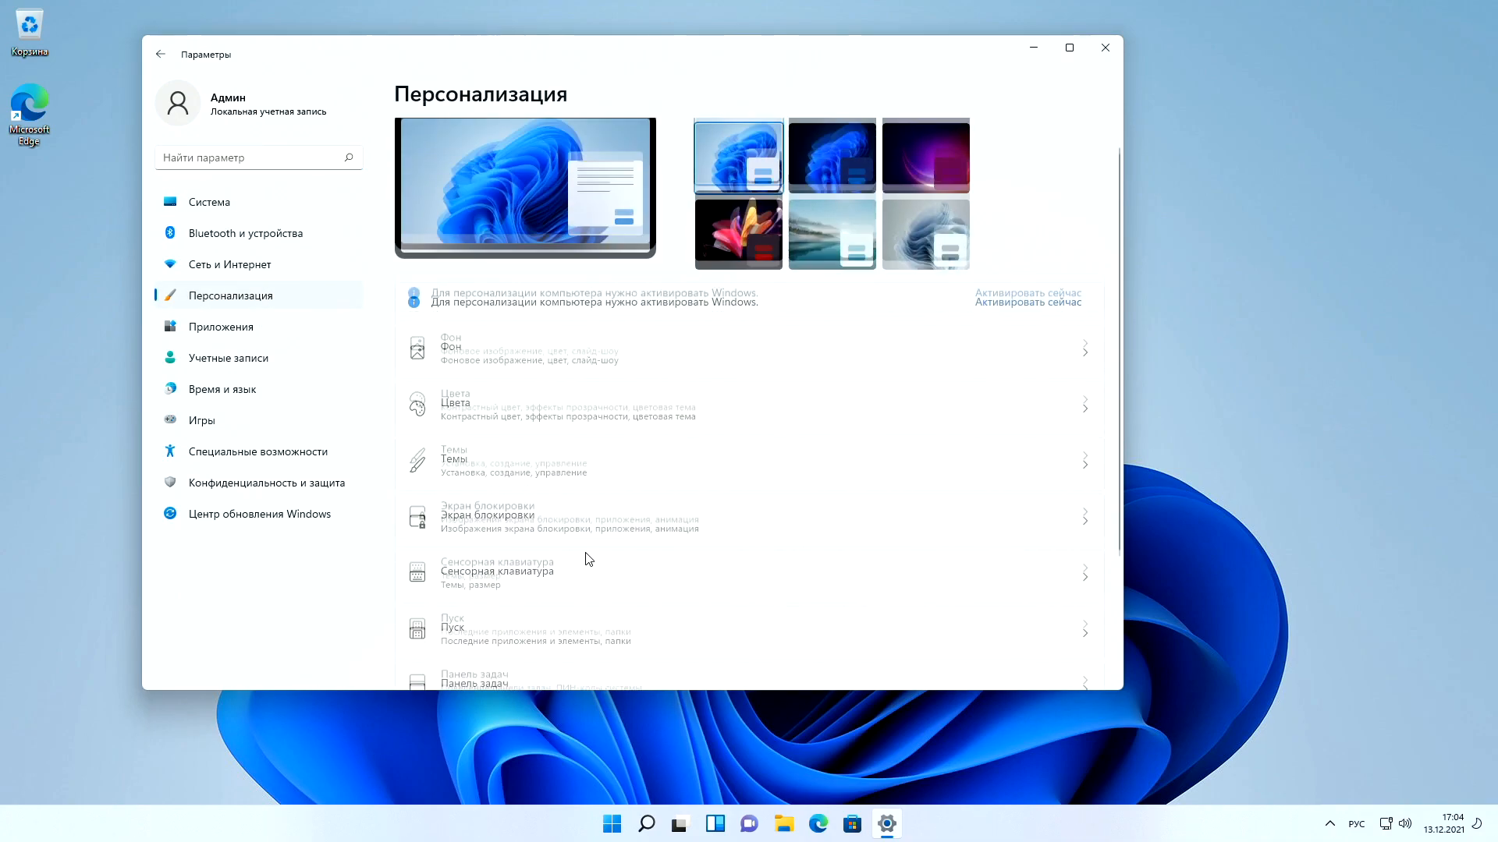
click(521, 550)
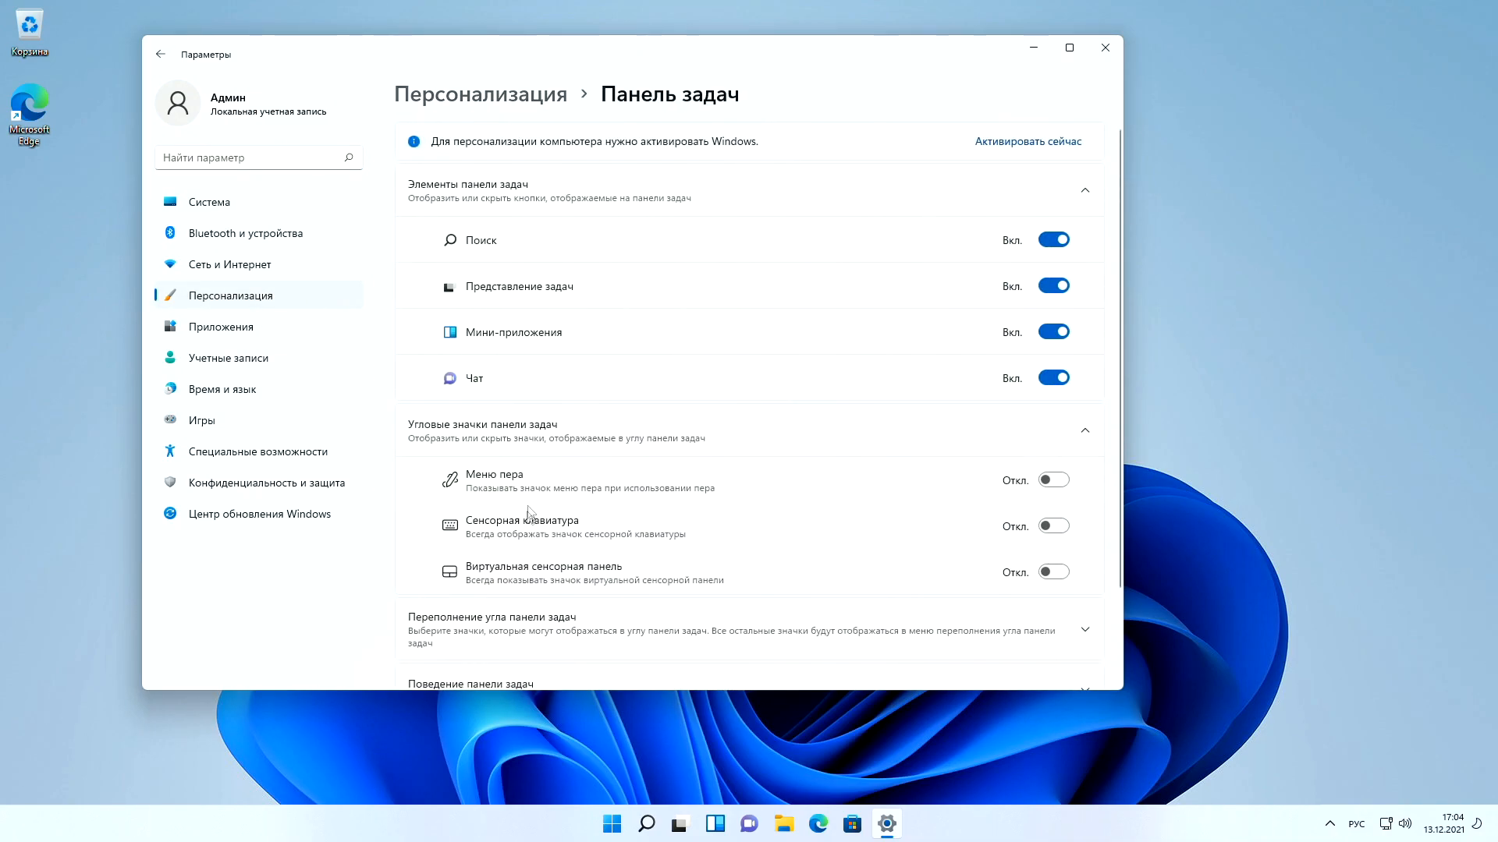
scroll(799, 465, down, 3)
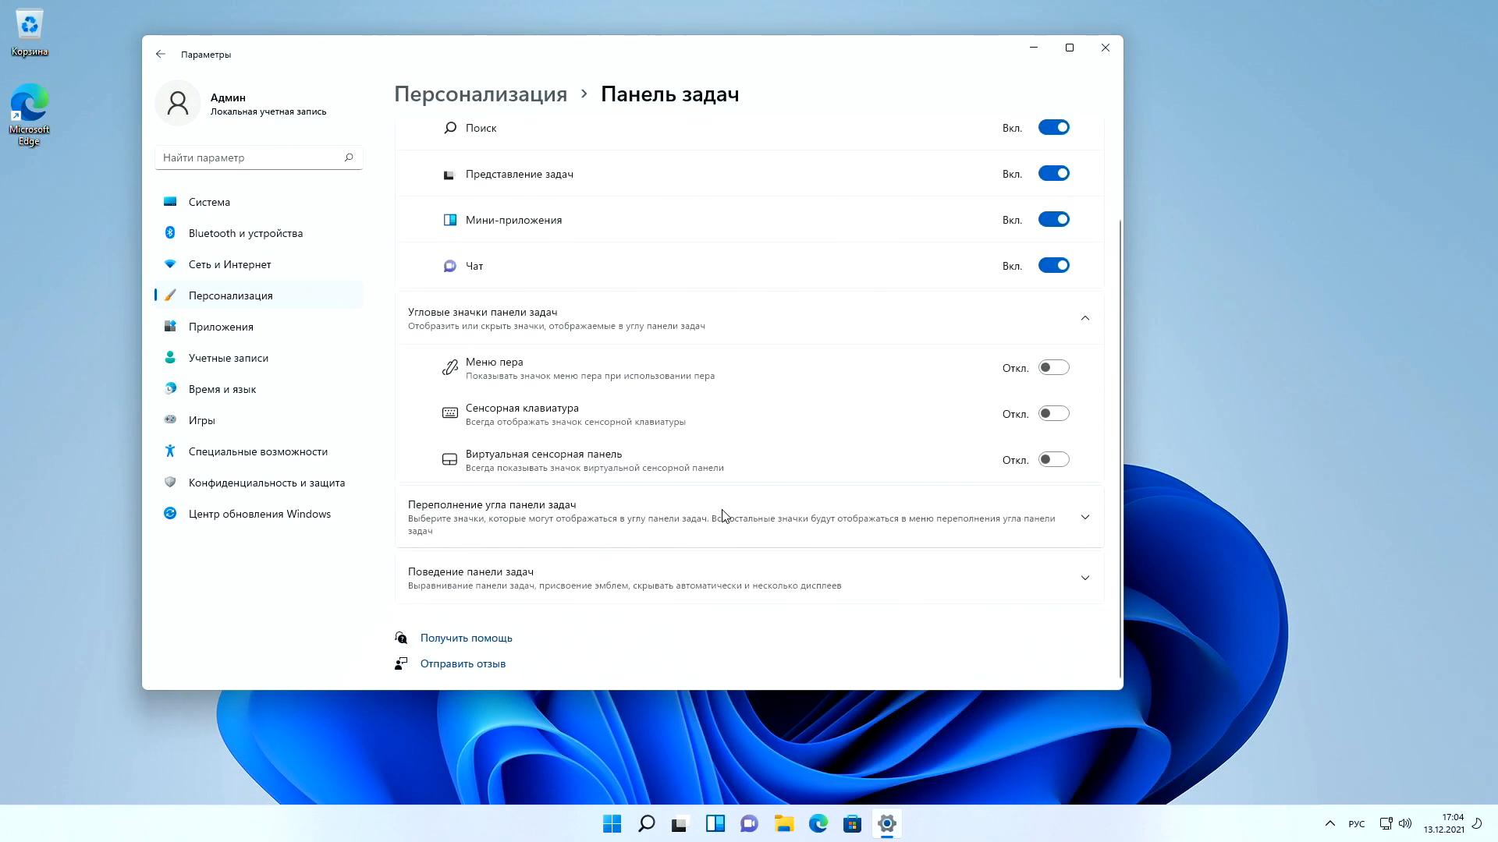
click(678, 579)
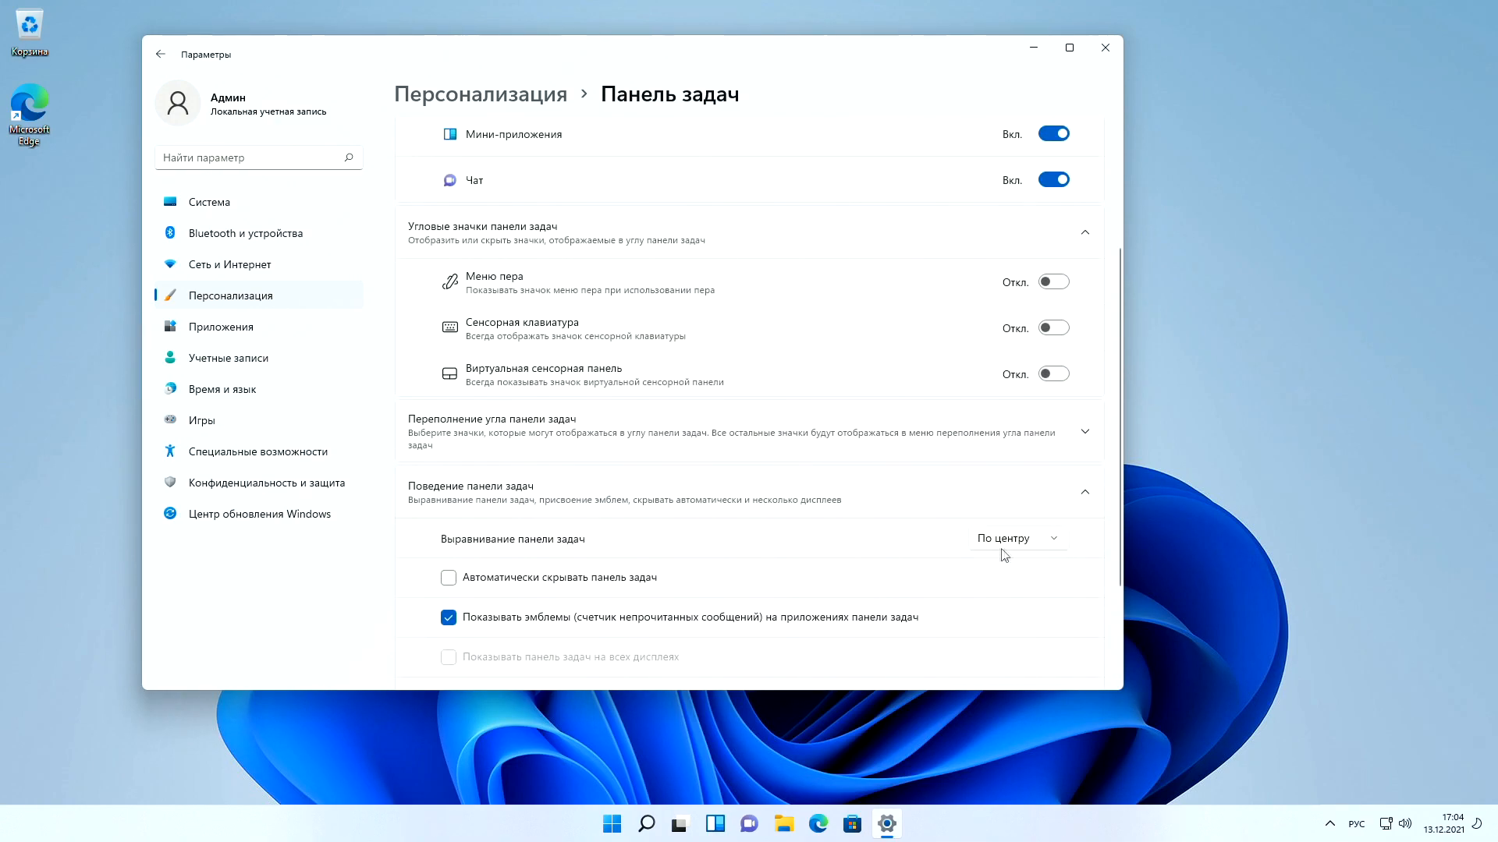
click(1014, 514)
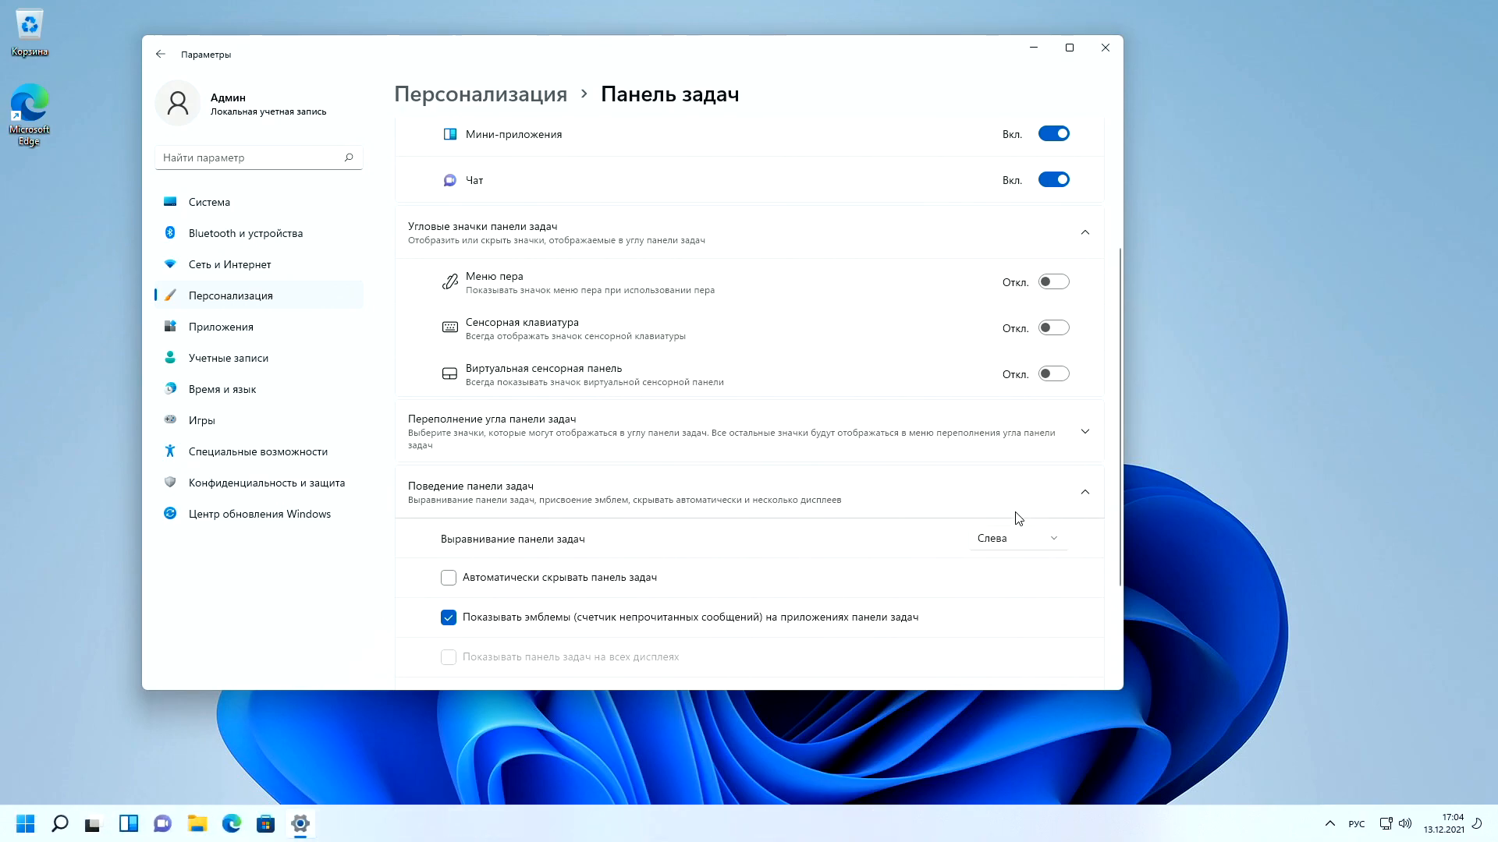